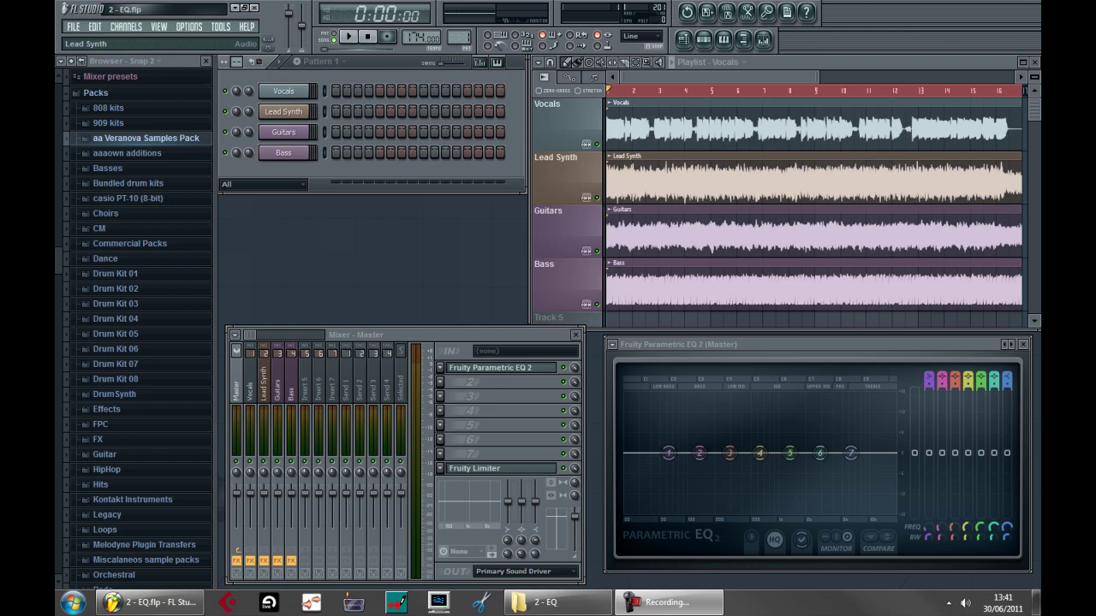
Disable bands 1 and 3 to 7 in the Master track's parametric EQ, leaving only band 2 active.
left_click(663, 356)
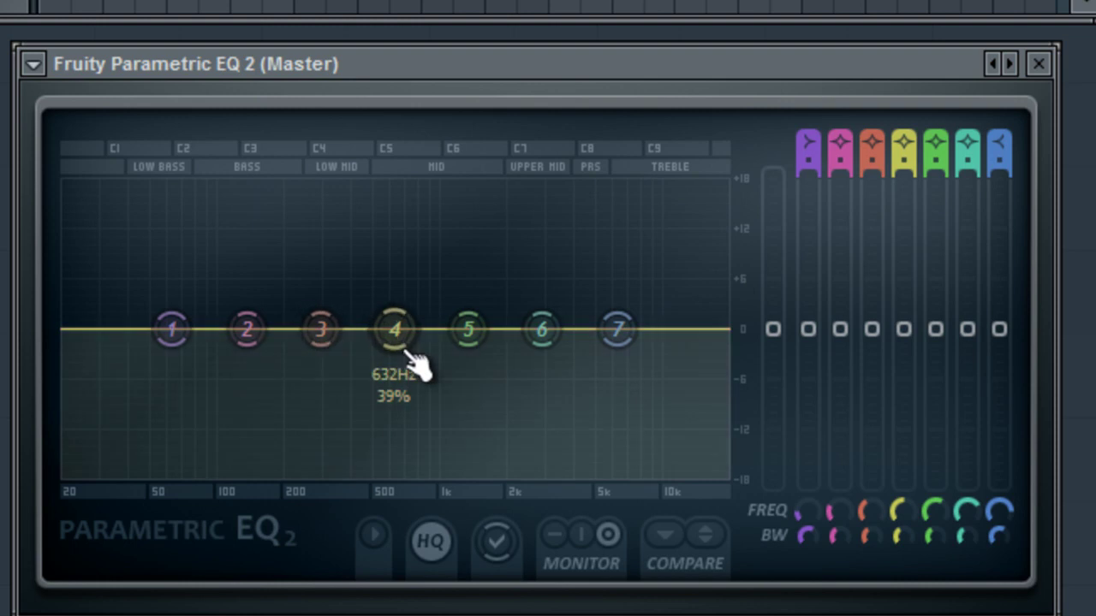
left_click_drag(807, 128, 810, 223)
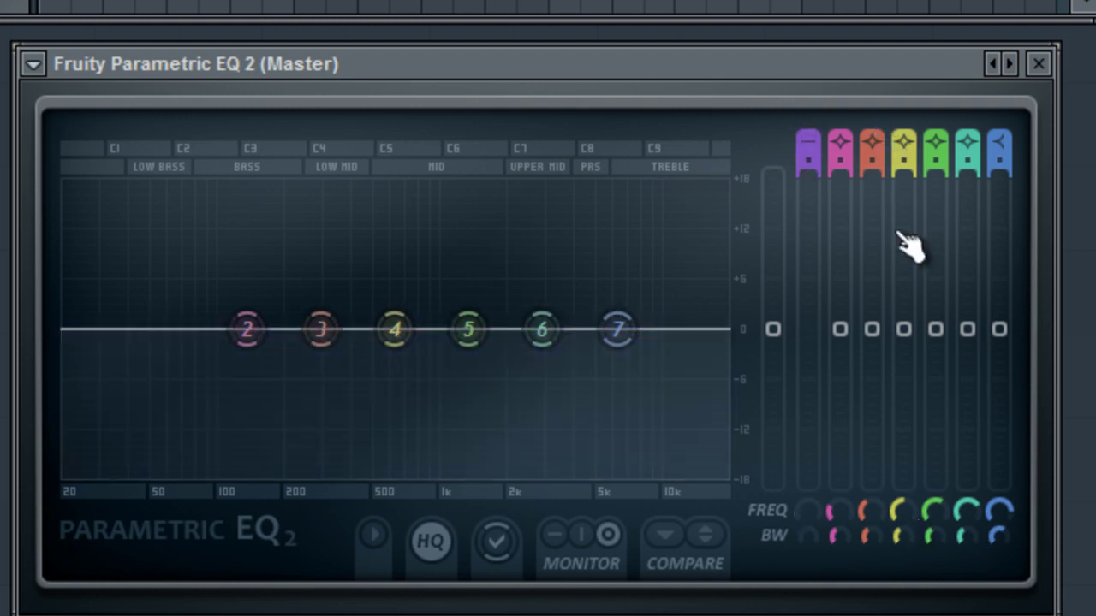
left_click_drag(863, 139, 202, 185)
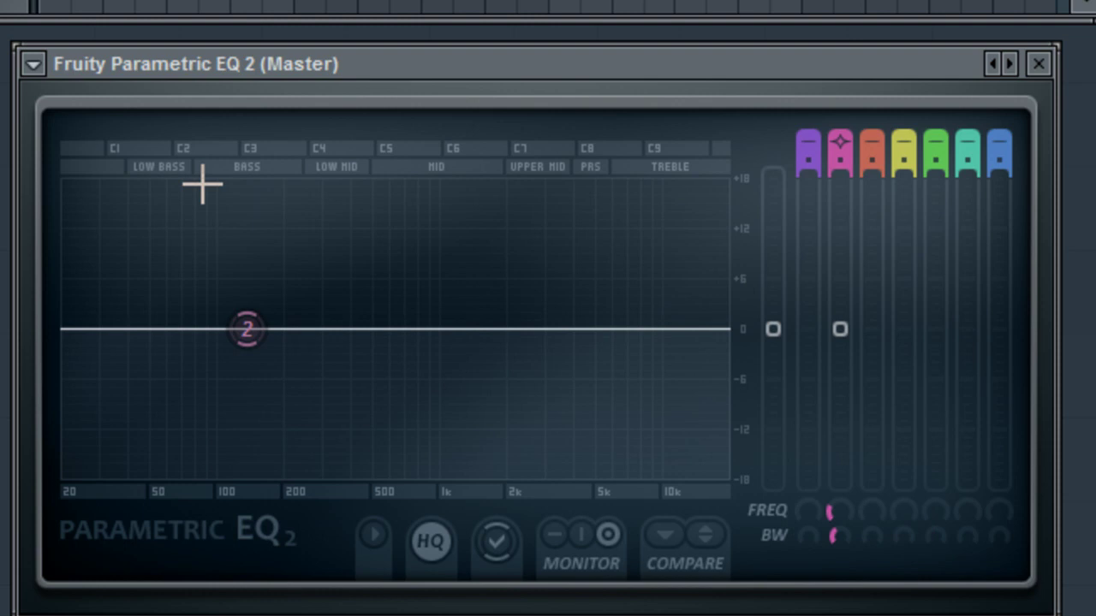
Boost band 2 of the Master EQ by about 4 dB near 1 kHz and widen its bandwidth.
left_click_drag(845, 334, 811, 325)
left_click_drag(831, 505, 832, 539)
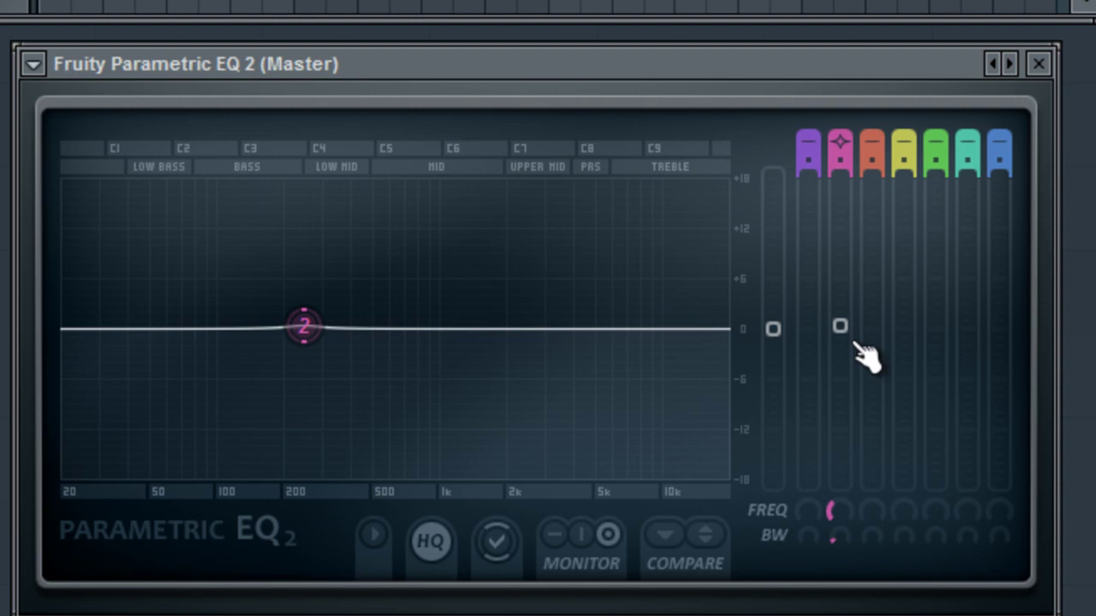
left_click_drag(842, 329, 711, 288)
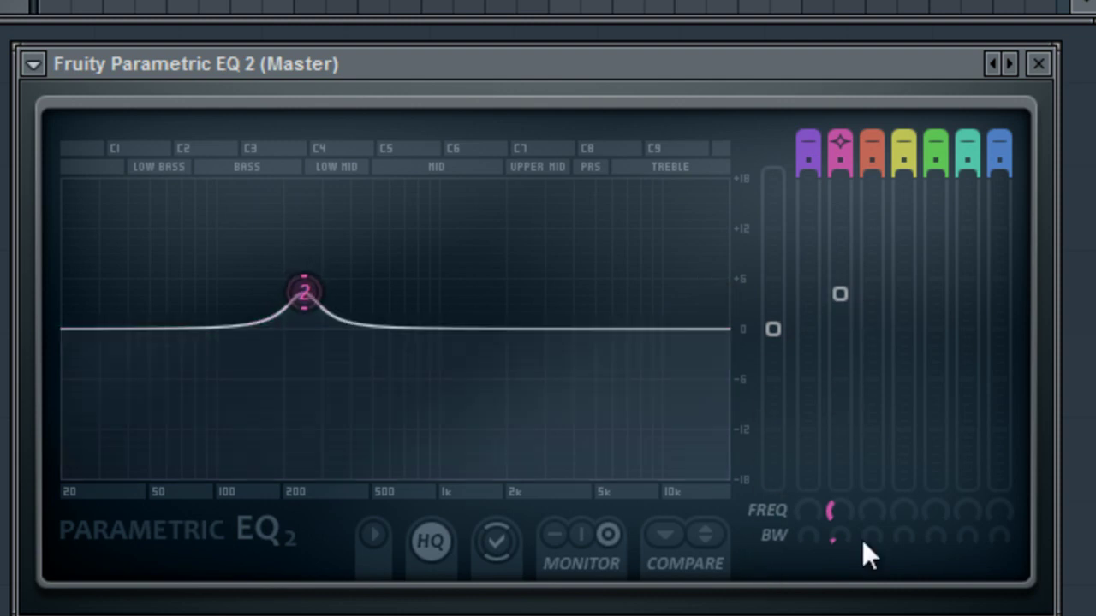
left_click_drag(834, 503, 725, 339)
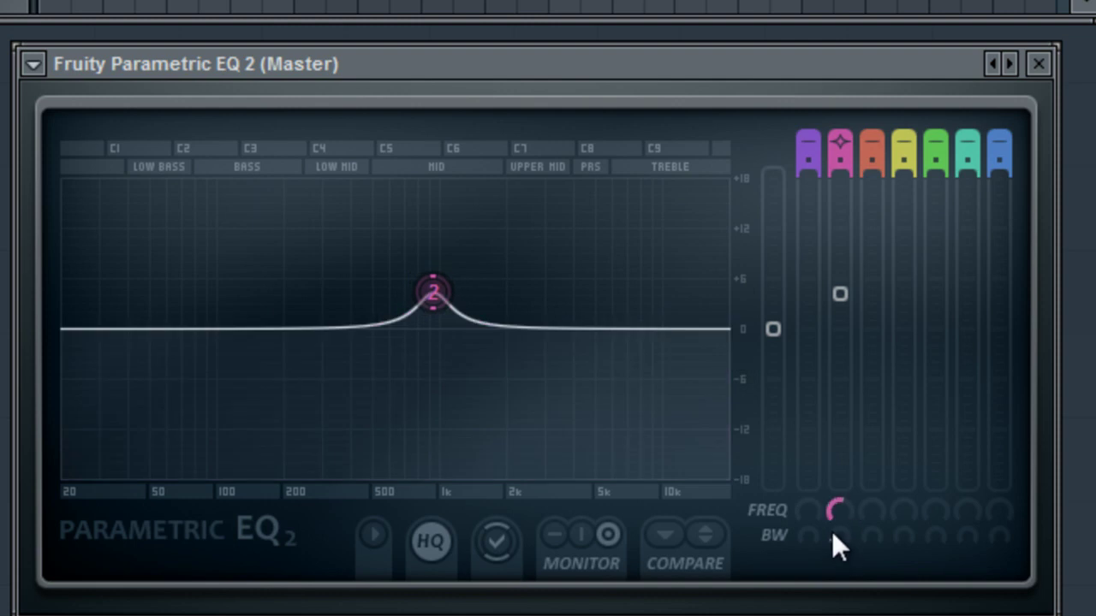
left_click_drag(842, 539, 721, 421)
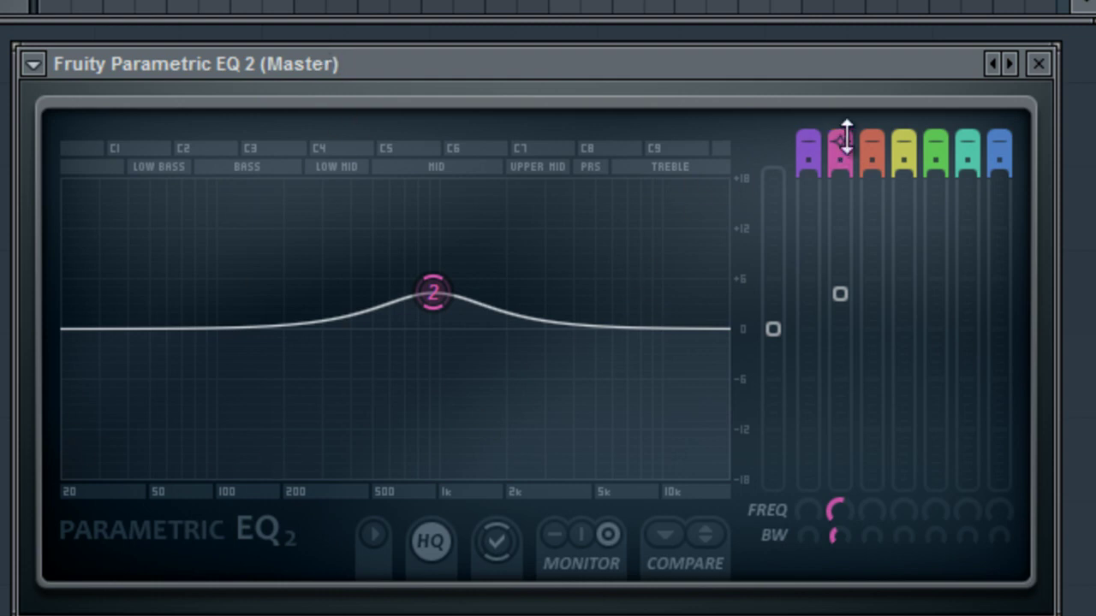
Try other filter type and order settings on band 2, and shift its peak to about 593 Hz.
left_click_drag(844, 135, 809, 137)
left_click_drag(842, 161, 827, 24)
right_click(831, 165)
left_click(864, 187)
mouse_move(471, 322)
left_click_drag(471, 326, 418, 283)
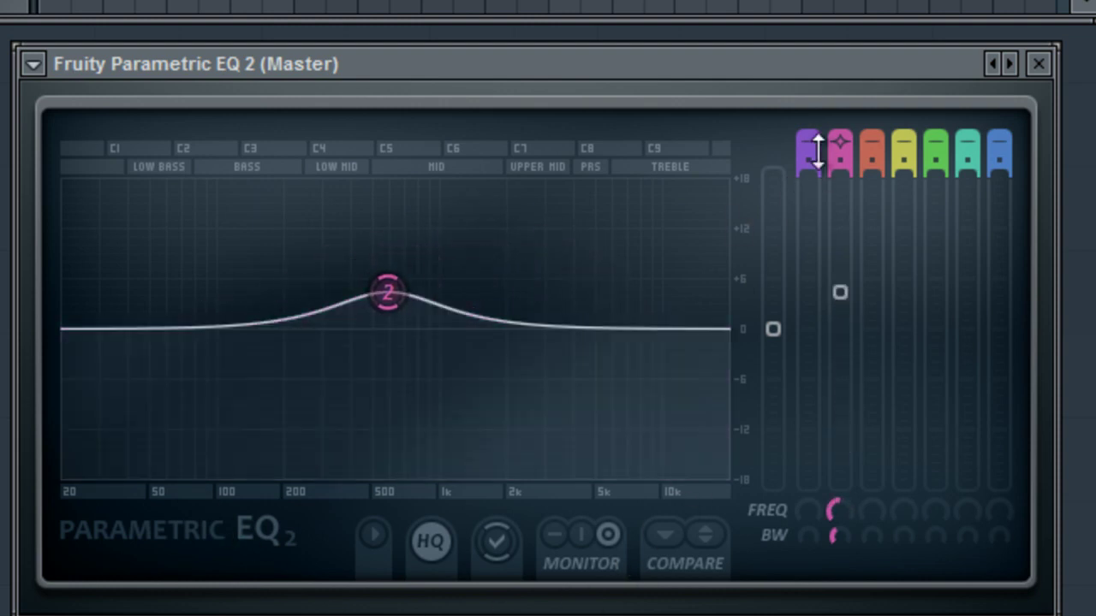
Switch band 2 to a high-pass filter, flatten its resonance and raise its cutoff to about 1118 Hz.
left_click_drag(839, 123, 829, 169)
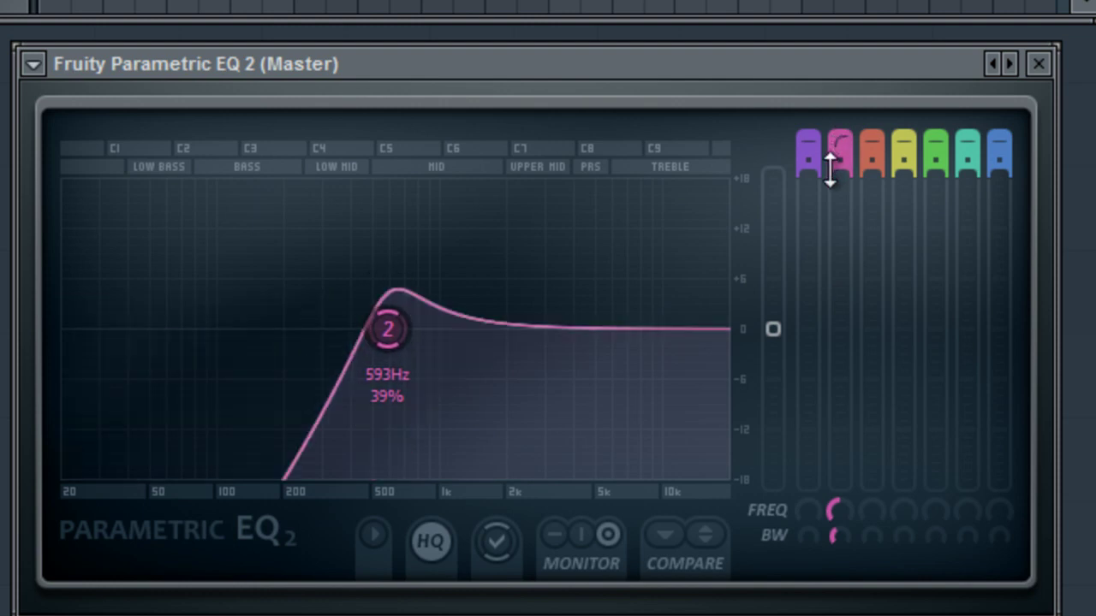
left_click_drag(834, 535, 654, 425)
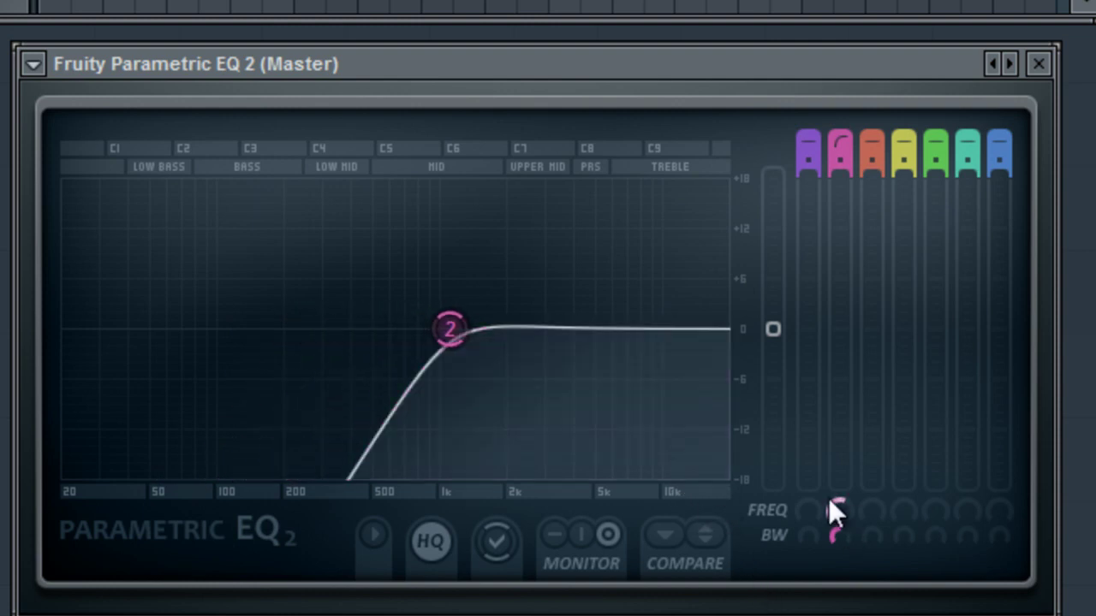
Switch band 2 through band pass to low pass and raise its cutoff to about 2 kHz.
scroll(843, 141, "up", 1)
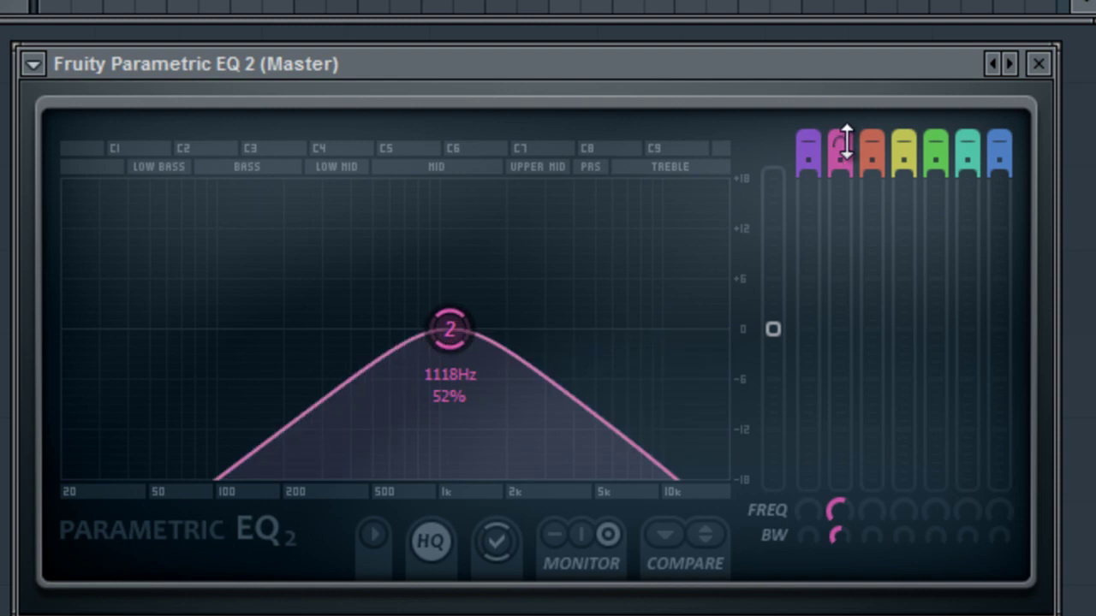
scroll(845, 142, "up", 1)
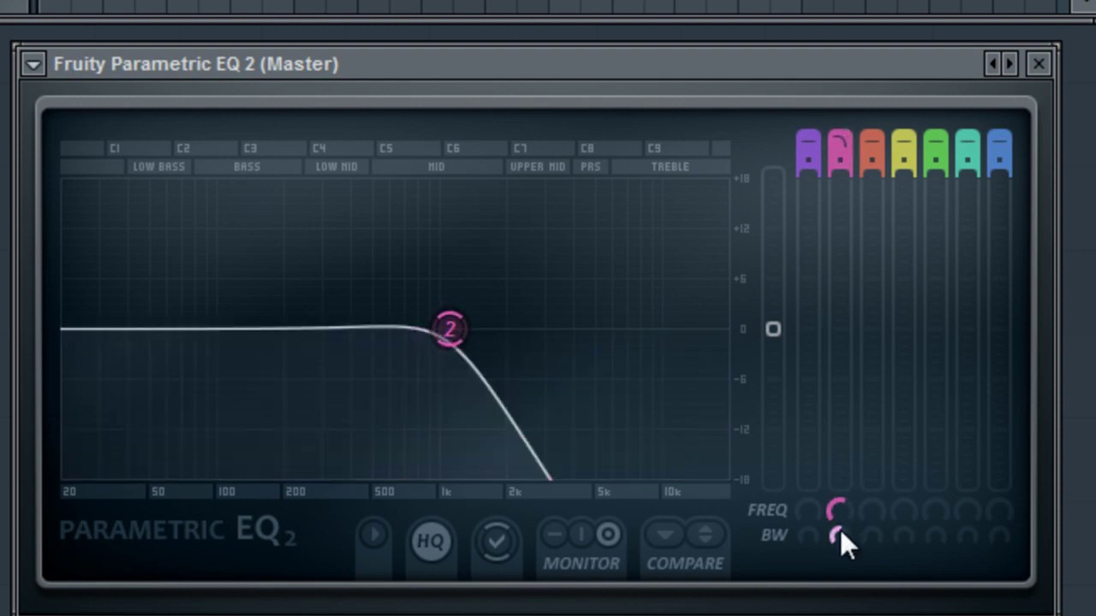
left_click_drag(837, 511, 789, 425)
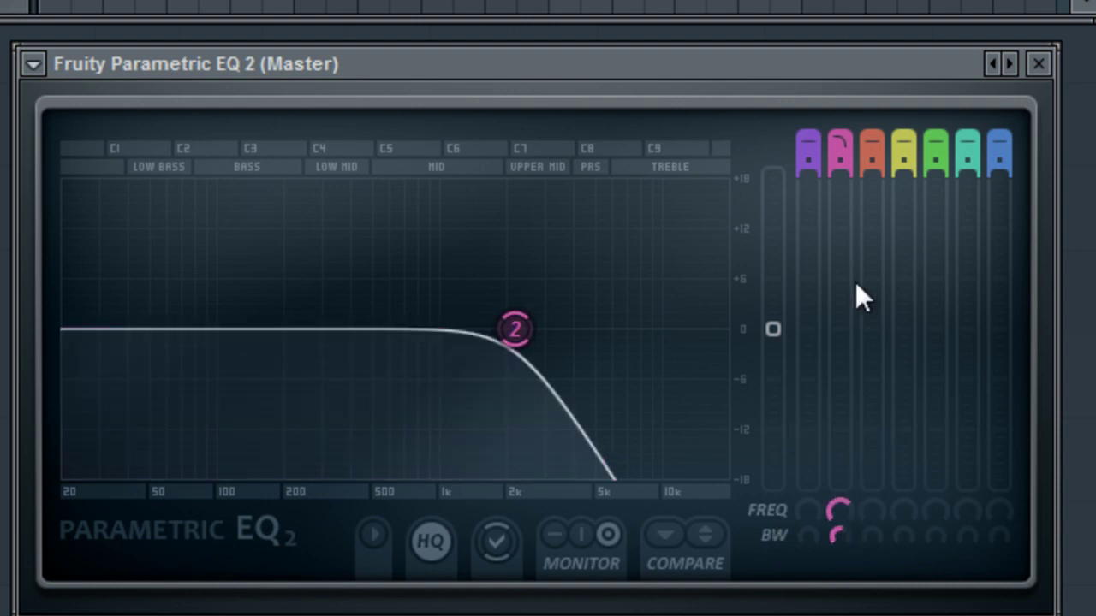
Try band 2 as a low shelf with a slight boost near 1.1 kHz, and reset the band.
left_click_drag(834, 143, 819, 37)
left_click_drag(518, 288, 460, 329)
left_click_drag(834, 137, 829, 157)
left_click_drag(457, 325, 506, 345)
right_click(456, 321)
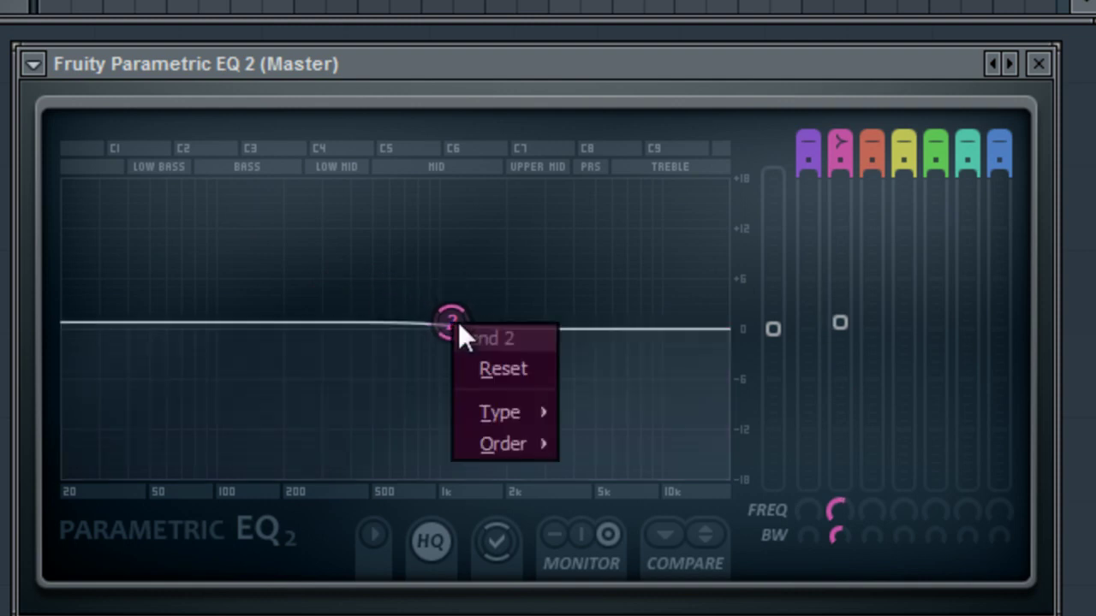
left_click(505, 368)
Make band 2 a band-pass filter centred at about 540 Hz with 43% bandwidth.
left_click_drag(834, 139, 832, 165)
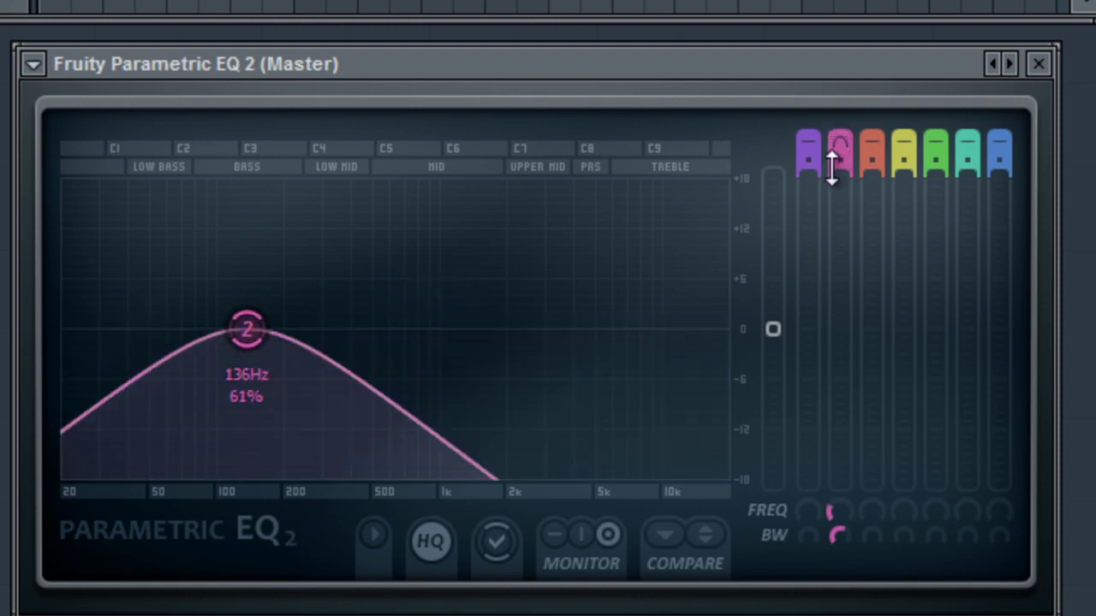
left_click_drag(838, 537, 808, 613)
left_click_drag(837, 511, 696, 342)
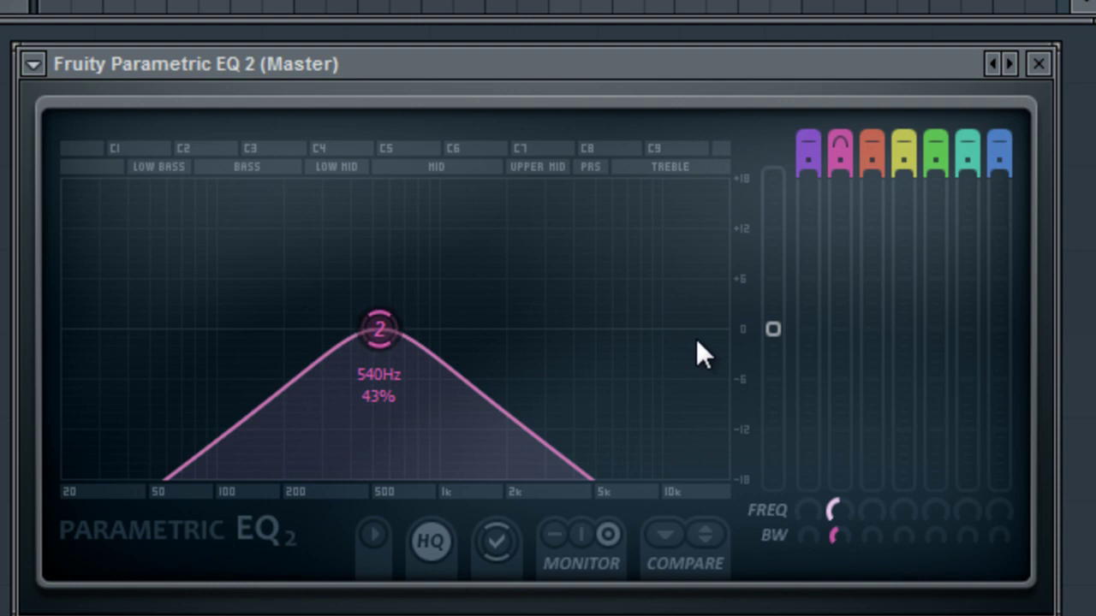
Change band 2 to a notch filter and move its centre frequency up to about 1.6 kHz.
left_click_drag(839, 142, 838, 108)
left_click_drag(835, 503, 859, 565)
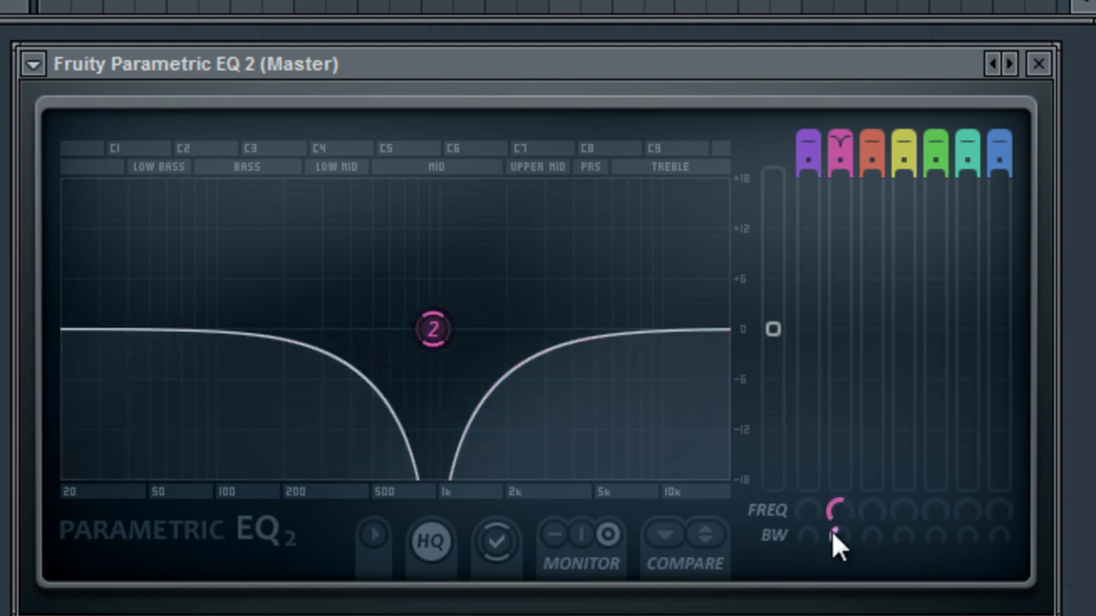
left_click_drag(838, 506, 798, 439)
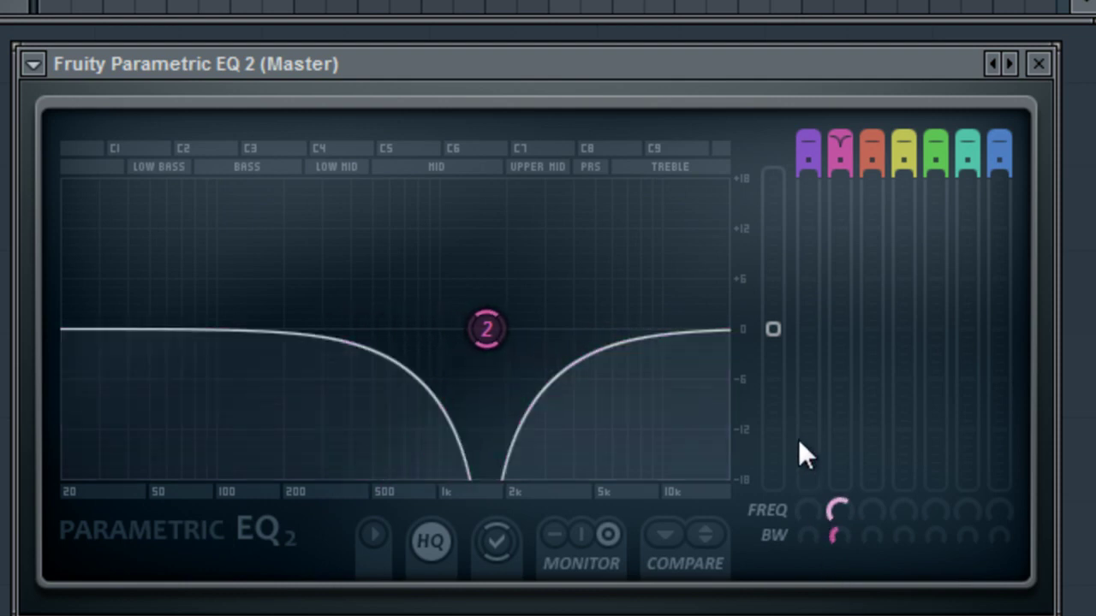
Set band 2 as a high-pass filter at about 230 Hz and try different filter orders on it.
left_click_drag(859, 162, 860, 154)
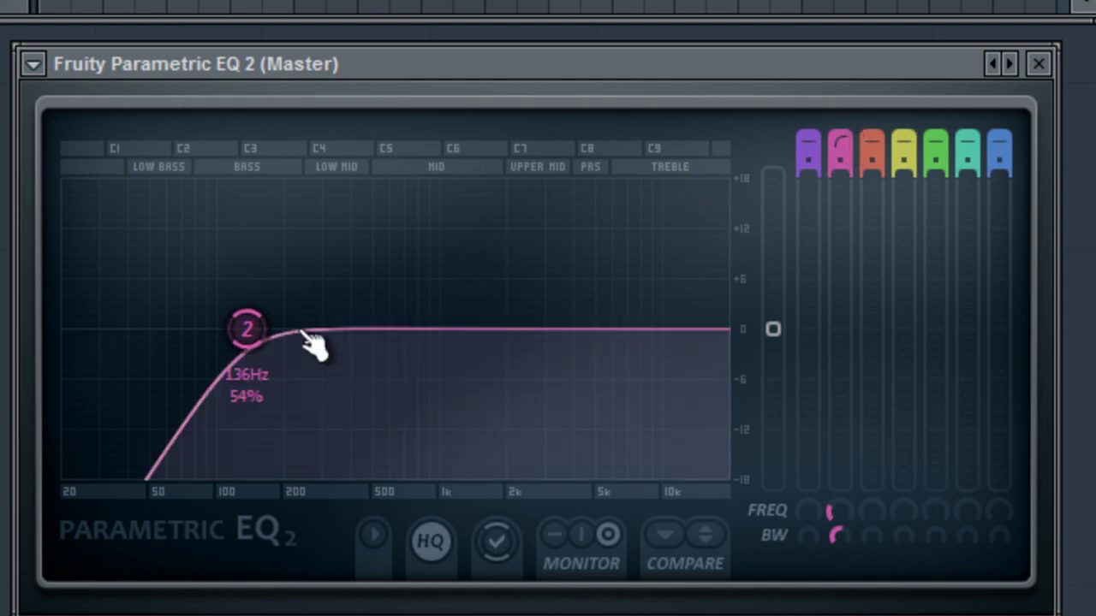
left_click_drag(255, 342, 330, 337)
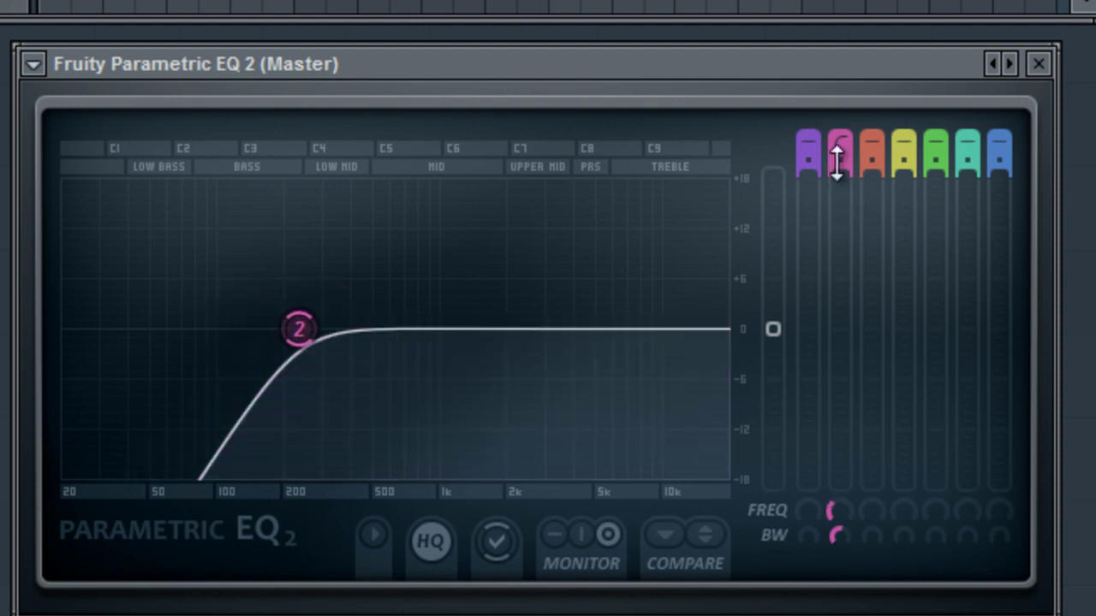
left_click_drag(839, 160, 850, 366)
mouse_move(839, 147)
left_mouse_down()
mouse_move(841, 130)
mouse_move(837, 145)
left_mouse_up()
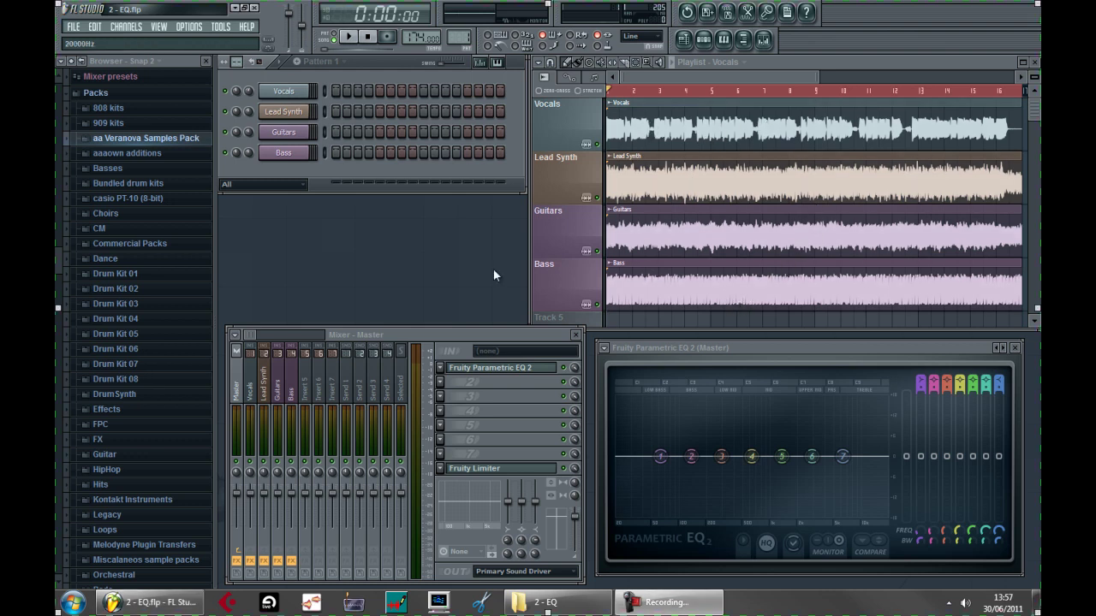
Play the song to examine the Master EQ's frequency spectrum, and stop playback.
key("space")
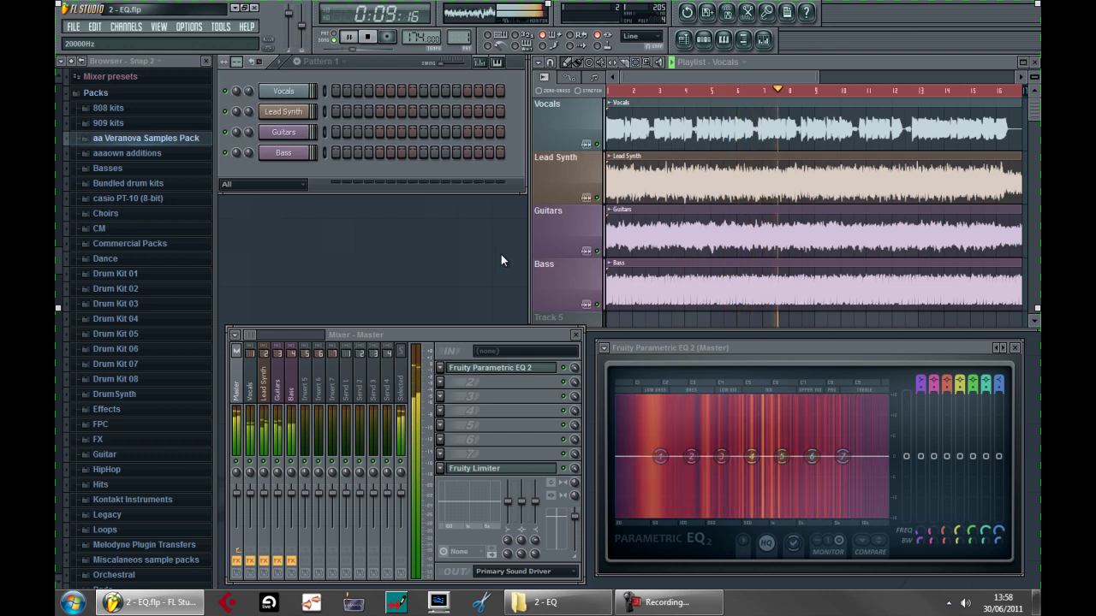
key("space")
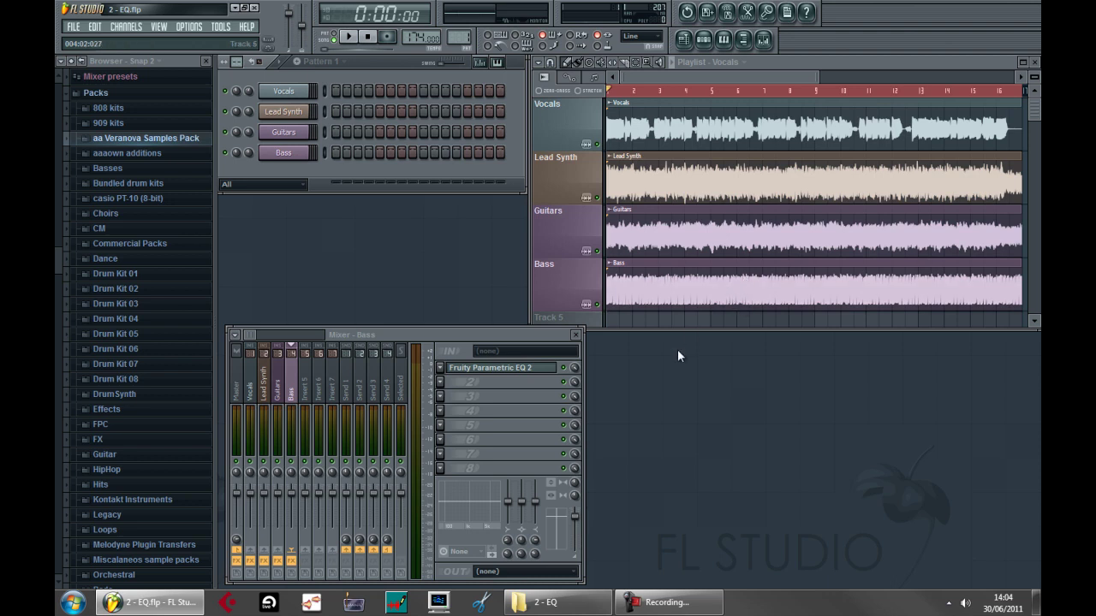
Open the parametric EQs on the Guitars and Bass mixer tracks and play the song to compare their spectra.
left_click(295, 467)
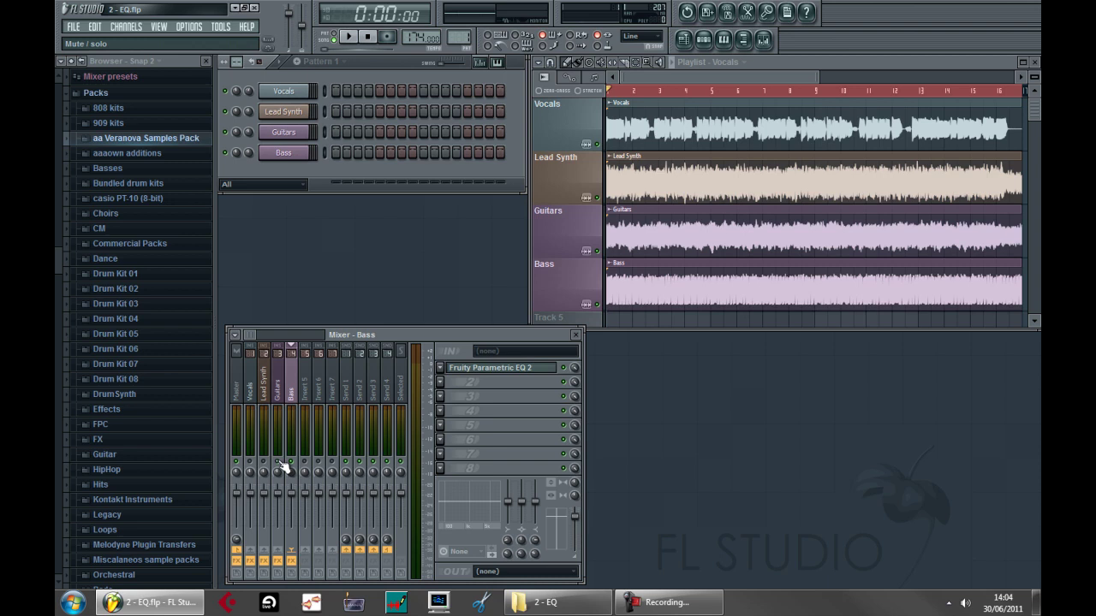
left_click(278, 396)
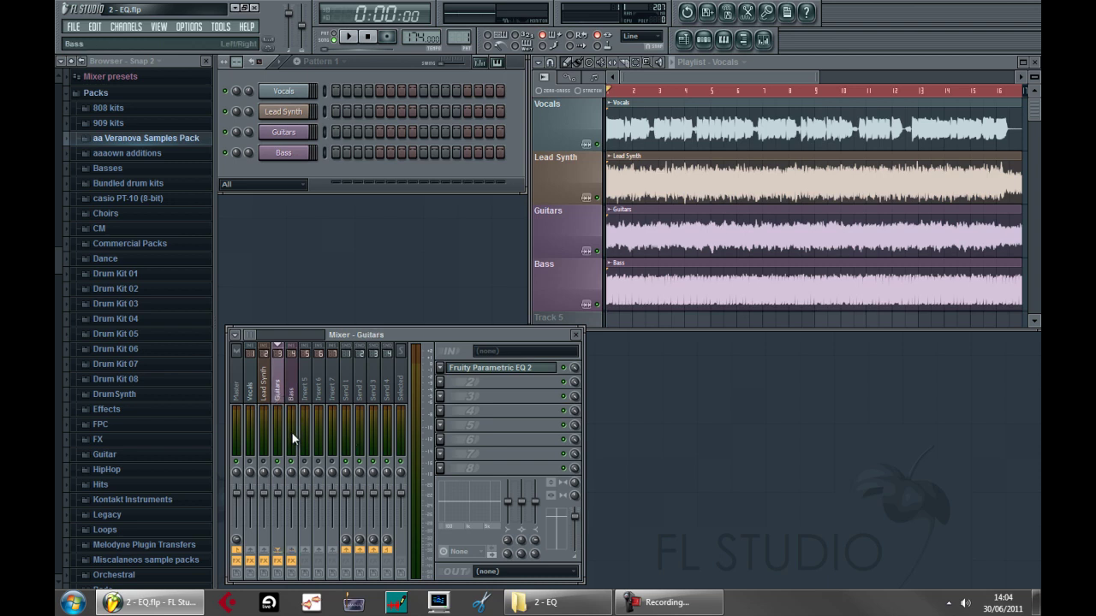
left_click(471, 375)
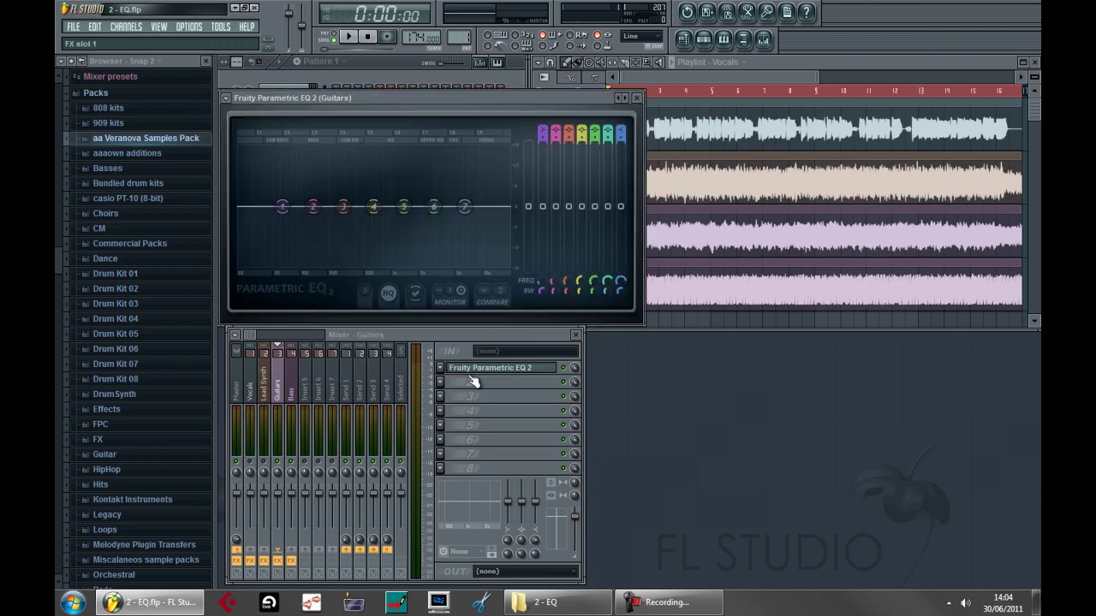
left_click(290, 401)
left_click(529, 376)
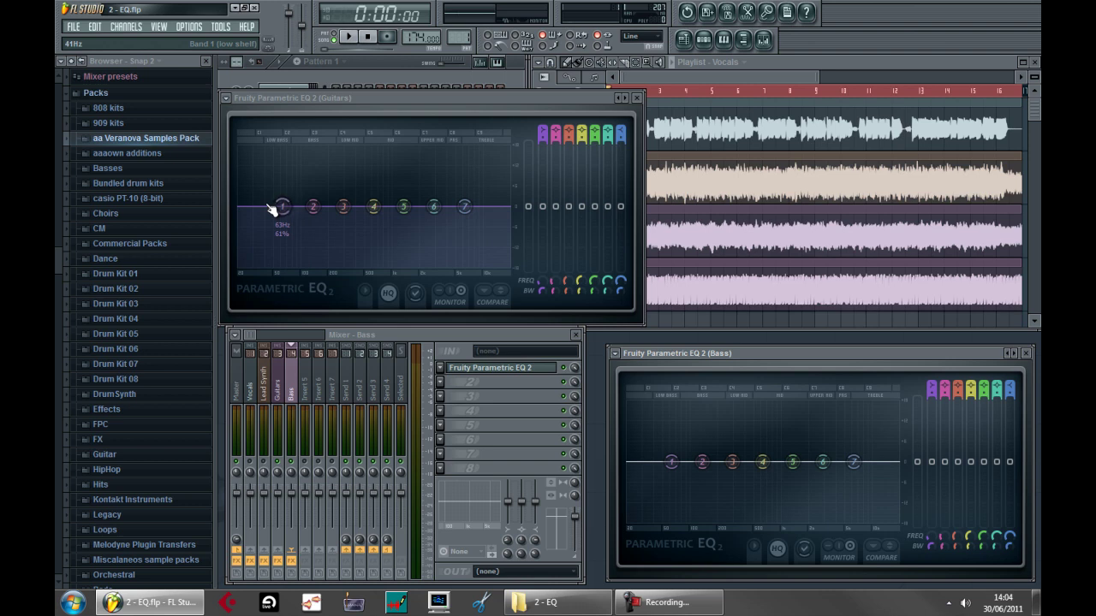
key("space")
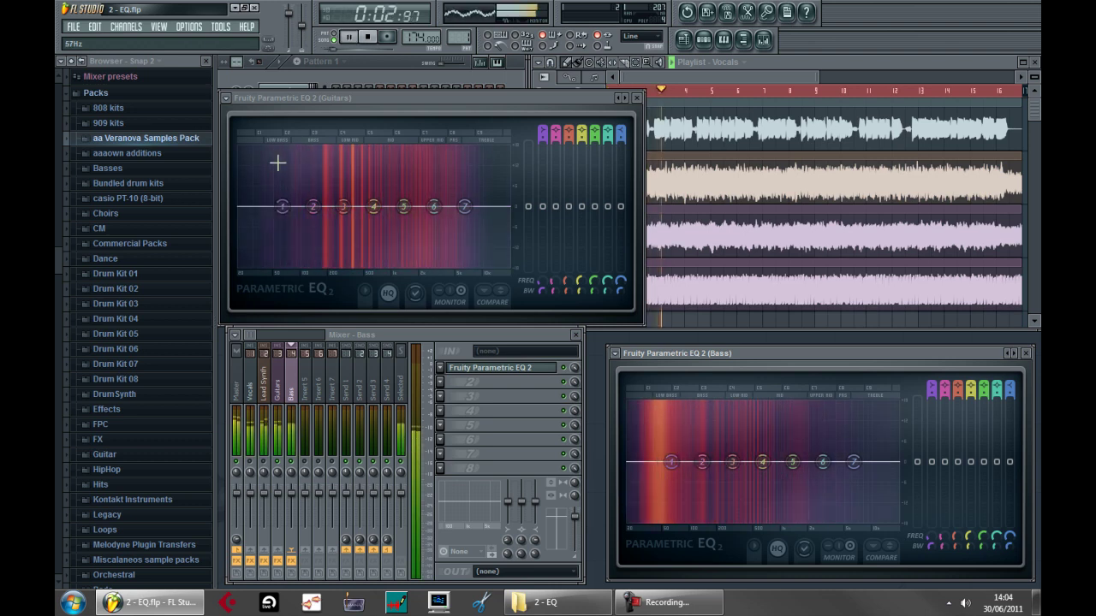
key("space")
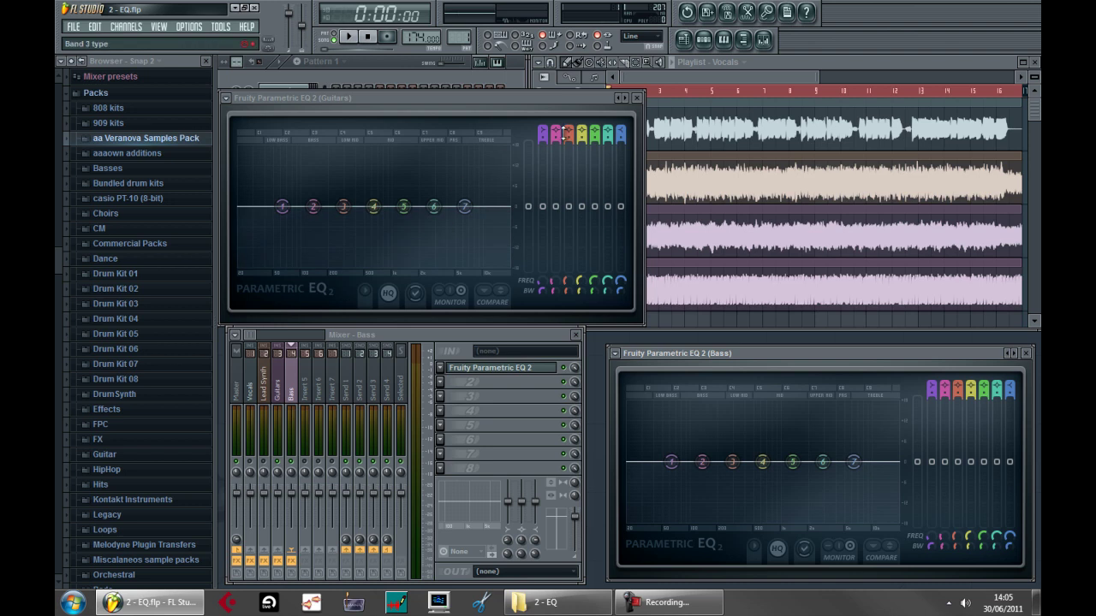
Change band 1 of the Guitars EQ to a high-pass filter with its cutoff at about 123 Hz.
left_click(543, 129)
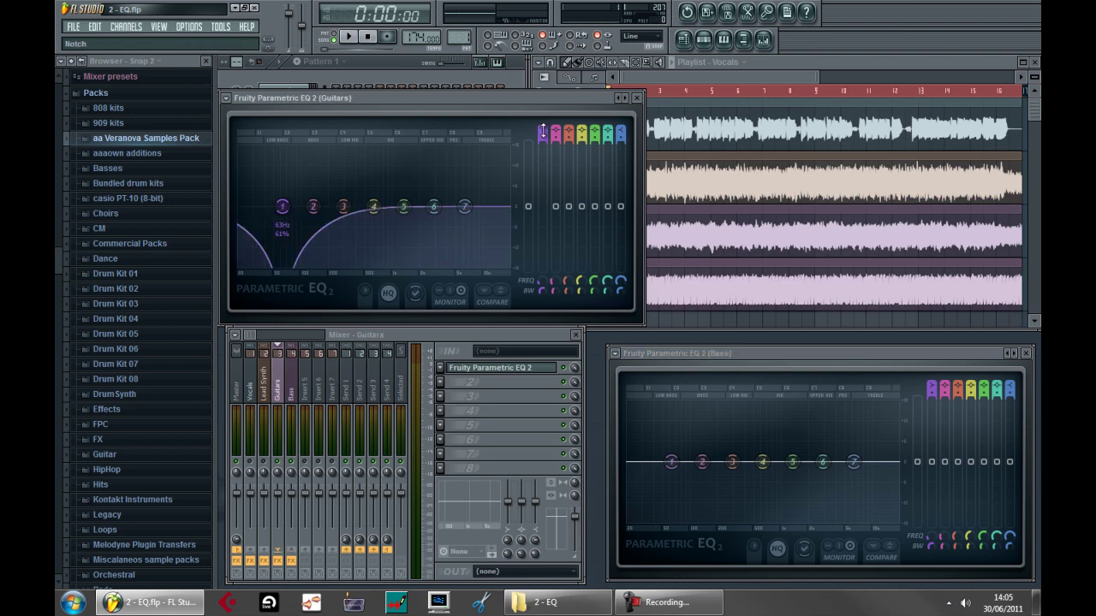
left_click(541, 130)
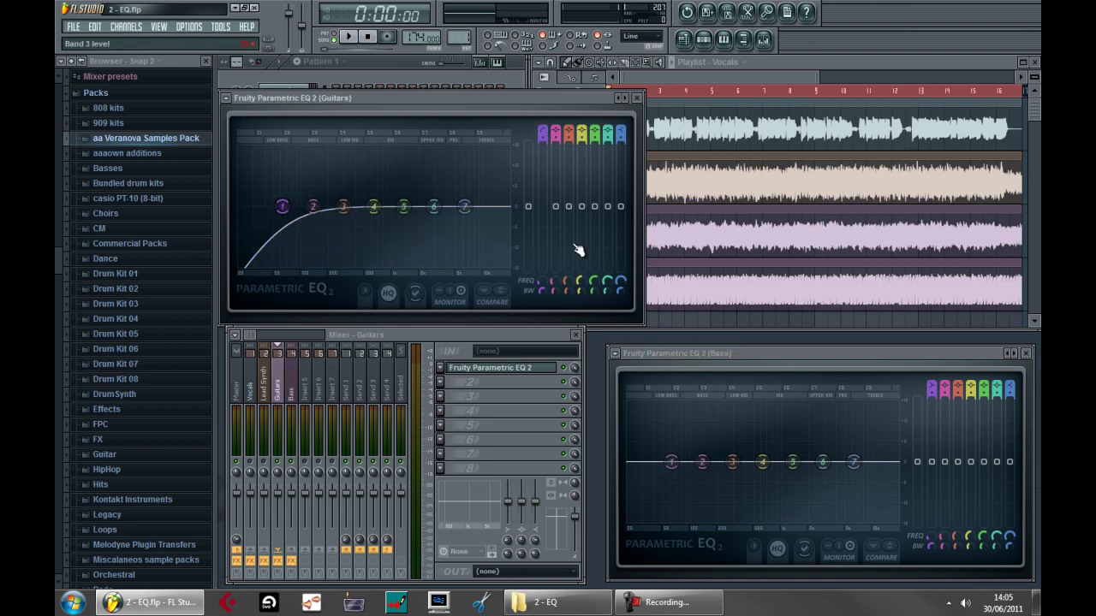
mouse_move(538, 281)
left_mouse_down()
mouse_move(506, 215)
mouse_move(516, 263)
mouse_move(529, 255)
mouse_move(511, 282)
mouse_move(492, 266)
mouse_move(540, 289)
mouse_move(540, 301)
left_mouse_up()
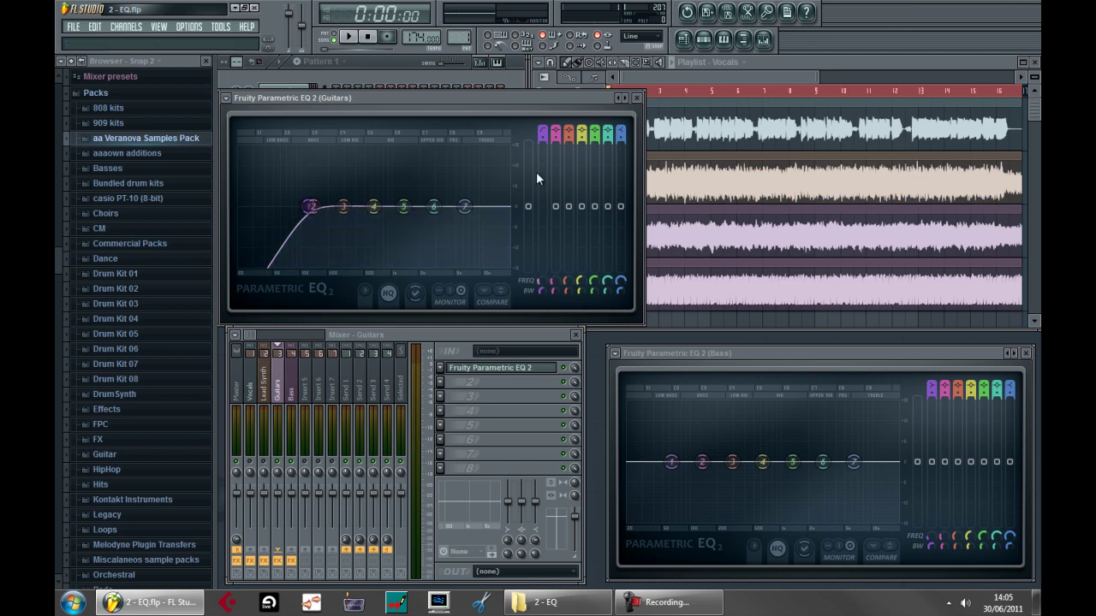
Steepen the Guitars EQ's high-pass slope, raise its cutoff to between bands 2 and 3, and play the song.
left_click_drag(542, 139, 545, 150)
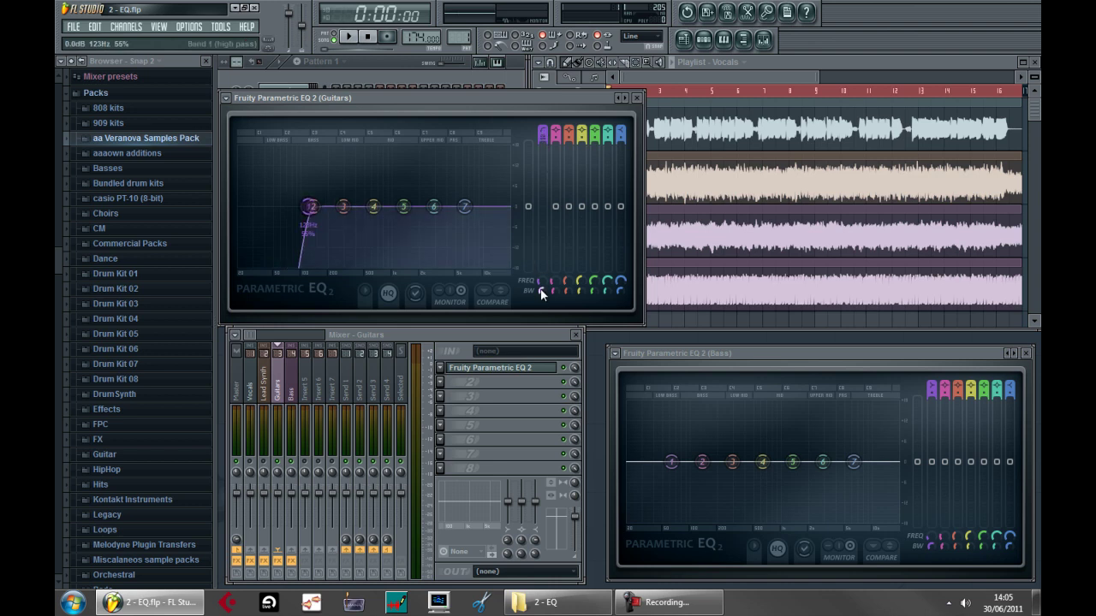
left_click_drag(538, 288, 526, 264)
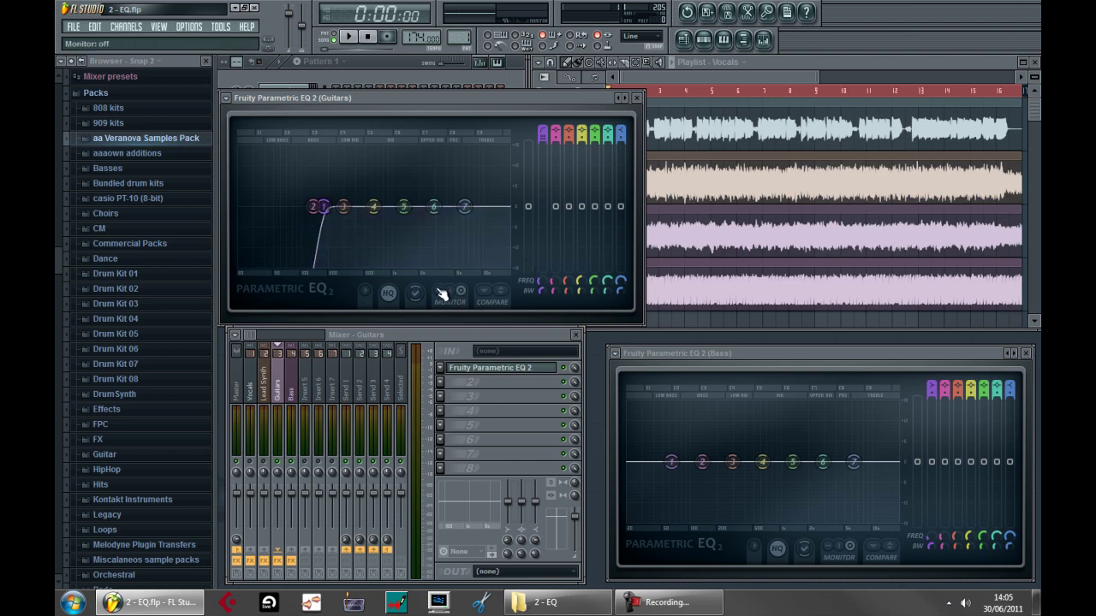
key("space")
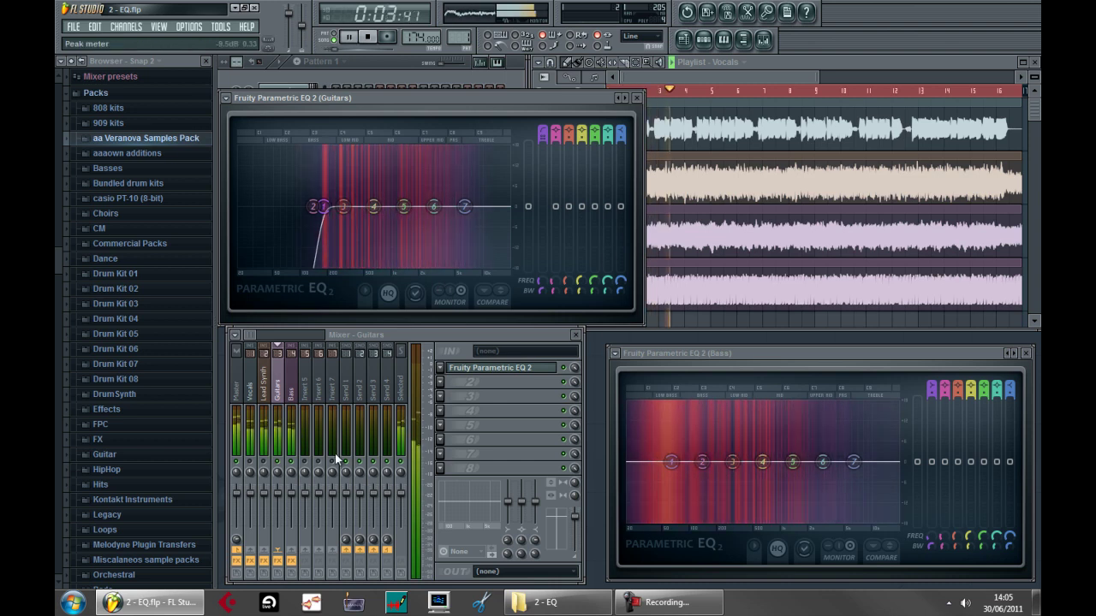
Restart the song from the beginning and close the Bass track's parametric EQ.
key("space")
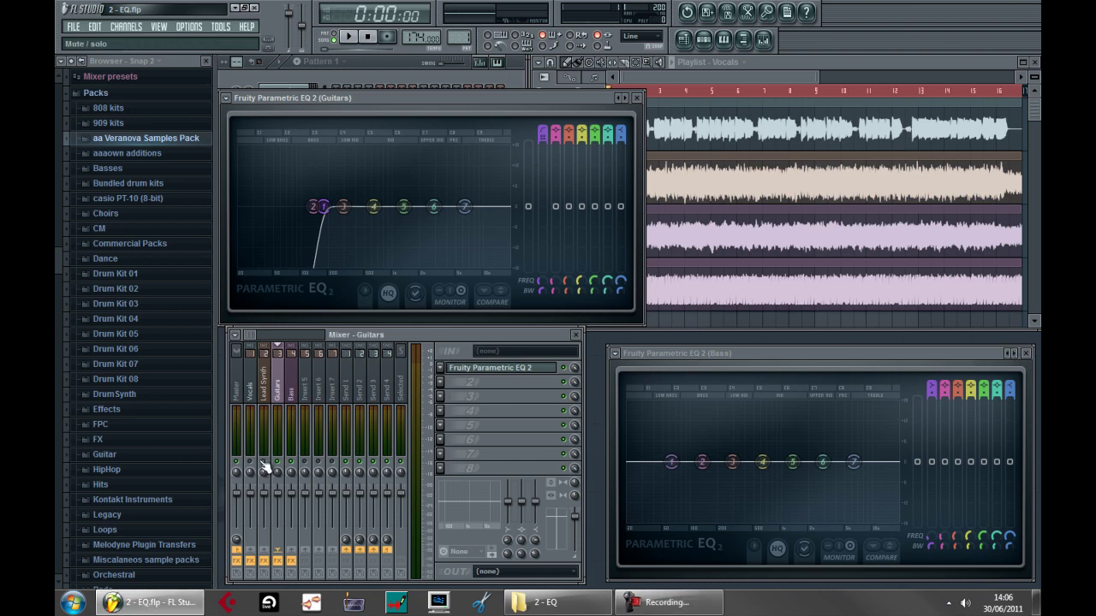
key("space")
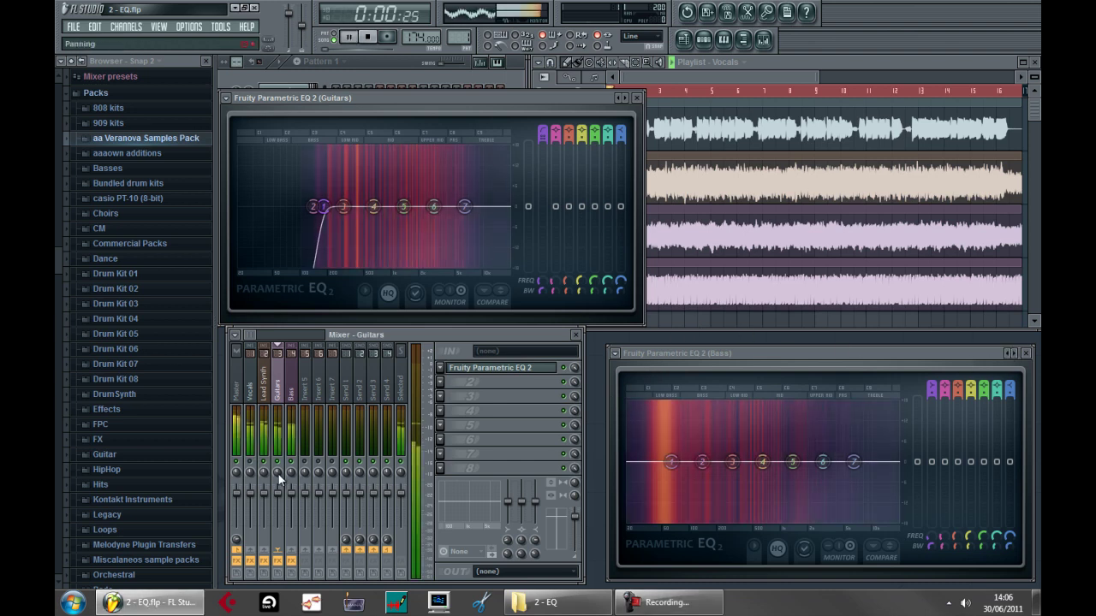
left_click(266, 400)
left_click(275, 400)
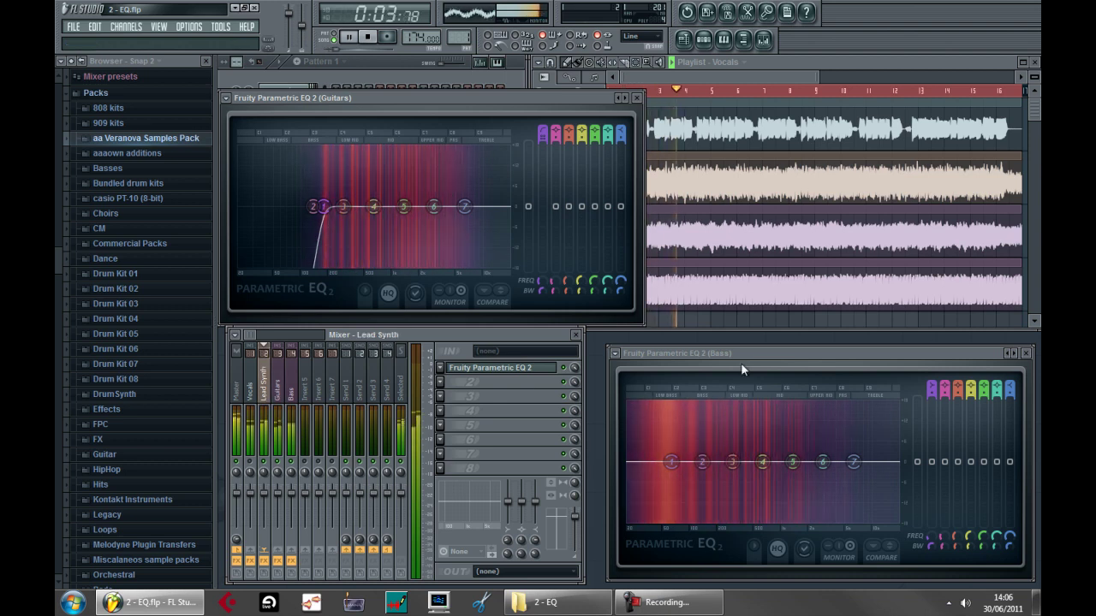
left_click(1026, 353)
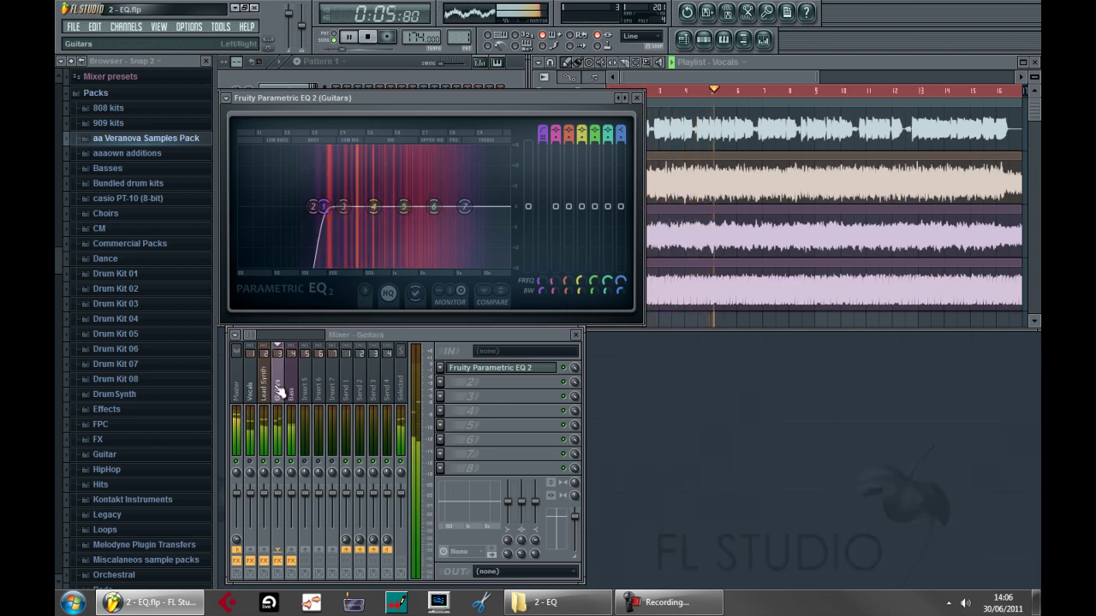
Open the Lead Synth track's parametric EQ beside the mixer, examine its spectrum against the Guitars EQ, and stop playback.
left_click(265, 389)
left_click(469, 365)
left_click_drag(462, 154, 823, 347)
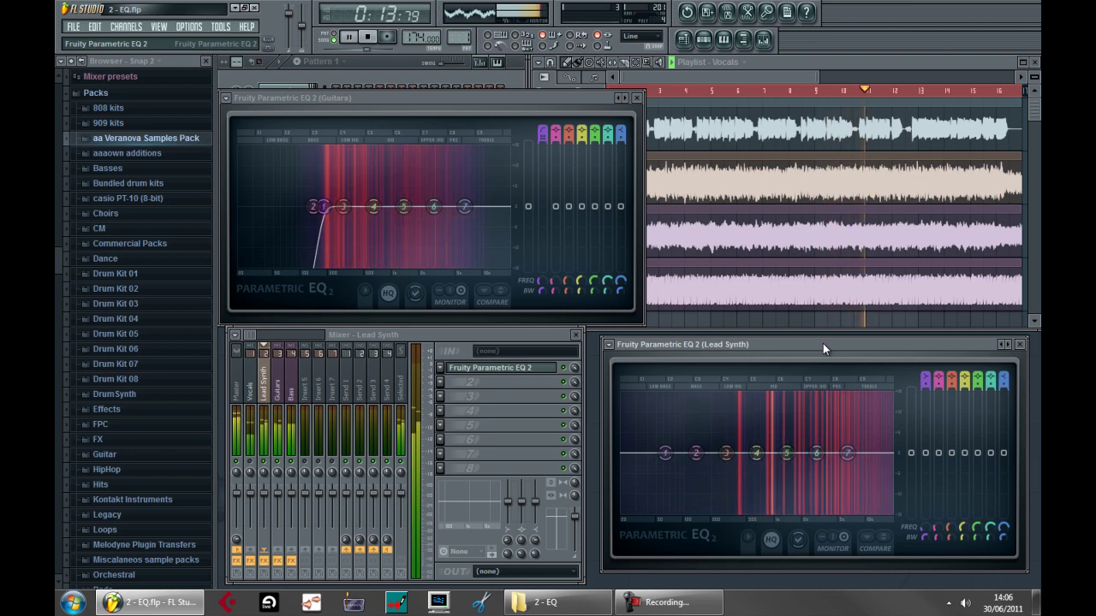
key("space")
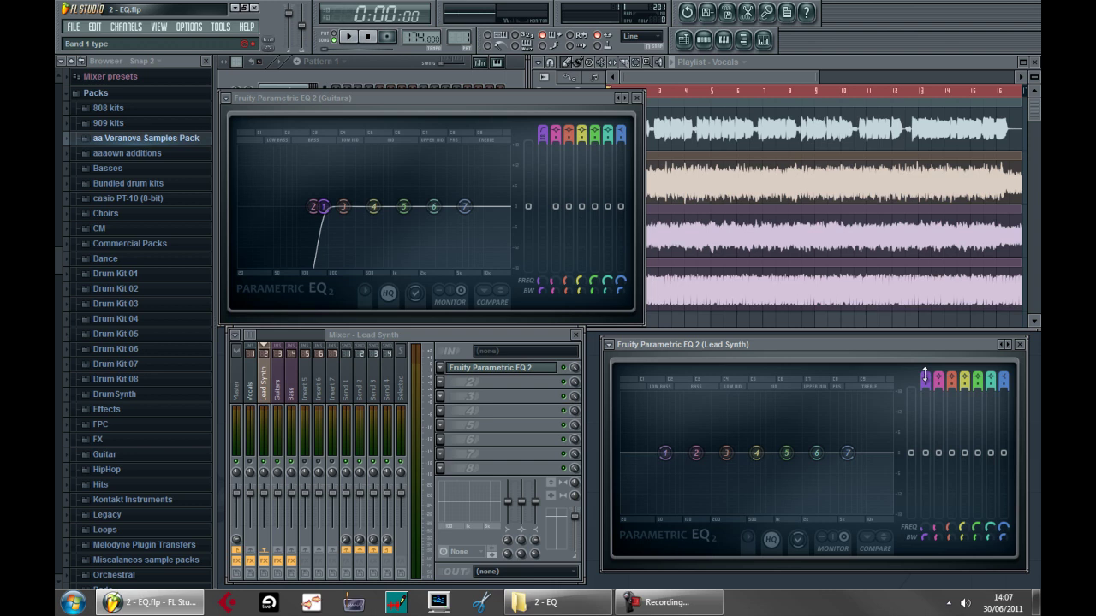
Change band 1 of the Lead Synth EQ to a steeper high-pass filter with its cutoff between bands 2 and 3.
scroll(925, 374, "up", 4)
scroll(924, 380, "up", 1)
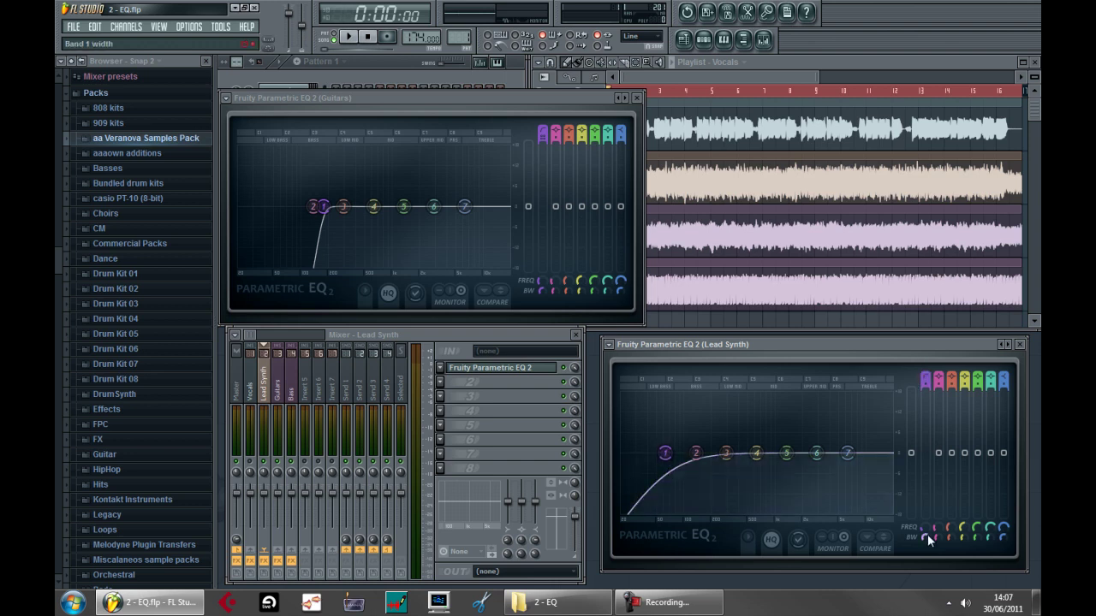
scroll(925, 536, "down", 3)
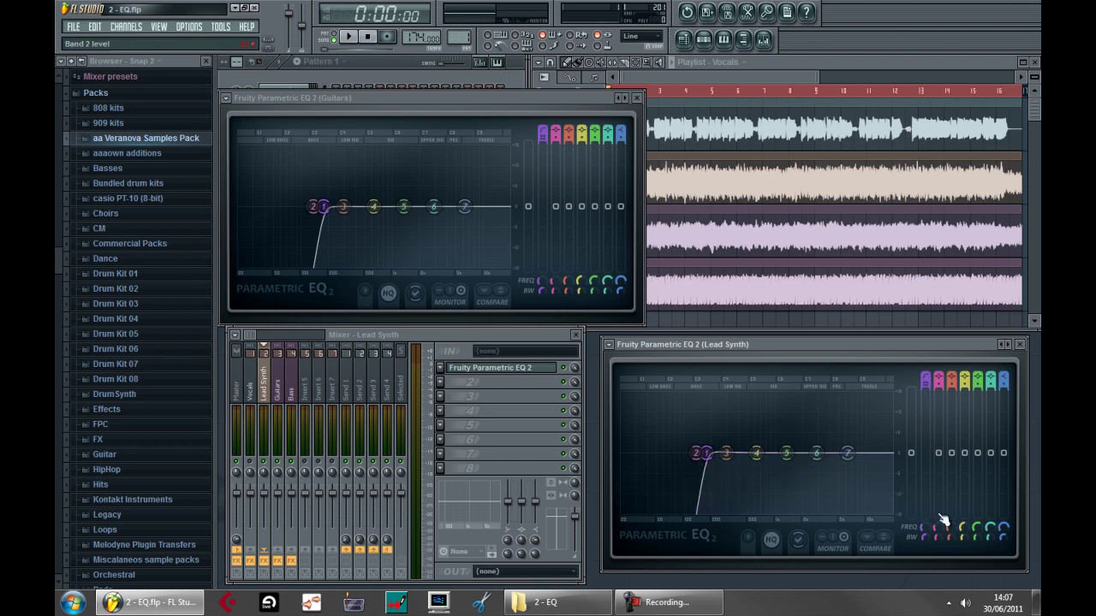
scroll(924, 537, "up", 1)
scroll(924, 531, "up", 2)
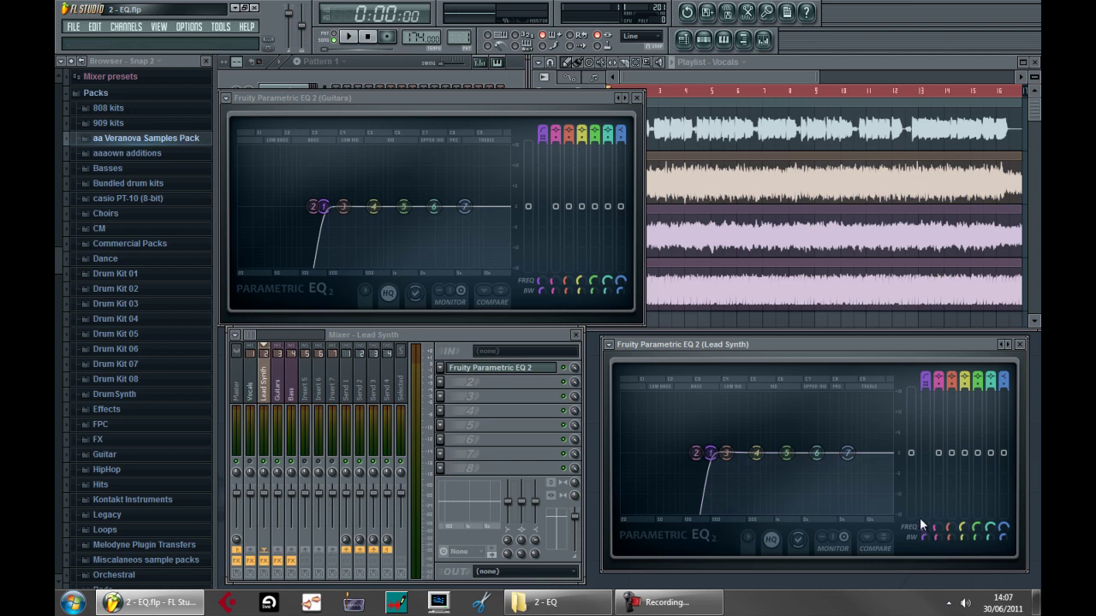
Raise the Lead Synth EQ's high-pass cutoff to about 247 Hz while the song plays, and stop playback.
key("space")
scroll(924, 518, "up", 5)
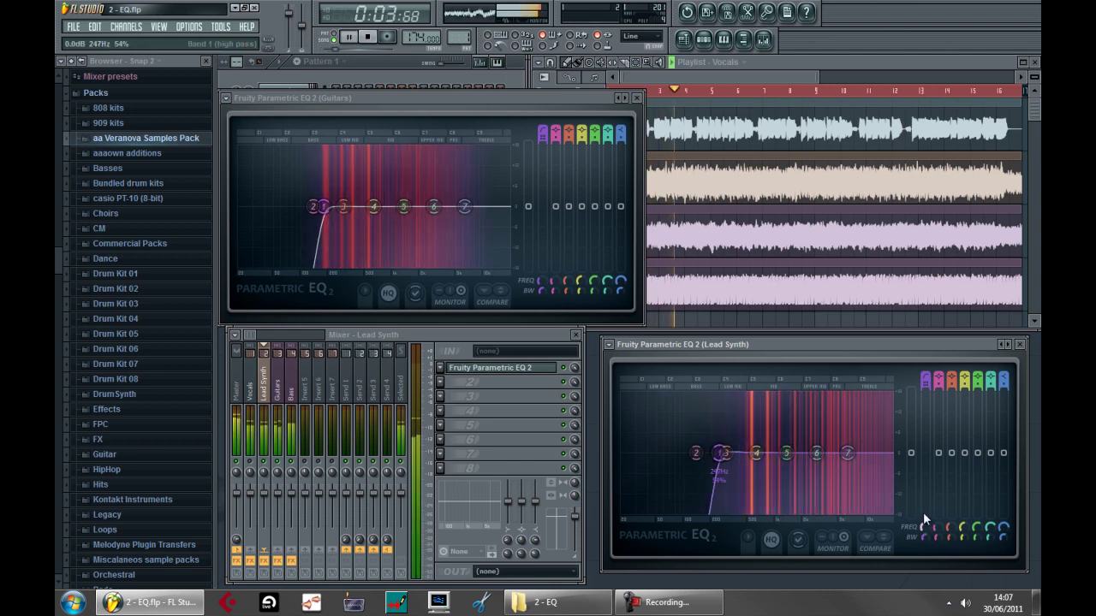
scroll(923, 538, "up", 1)
key("space")
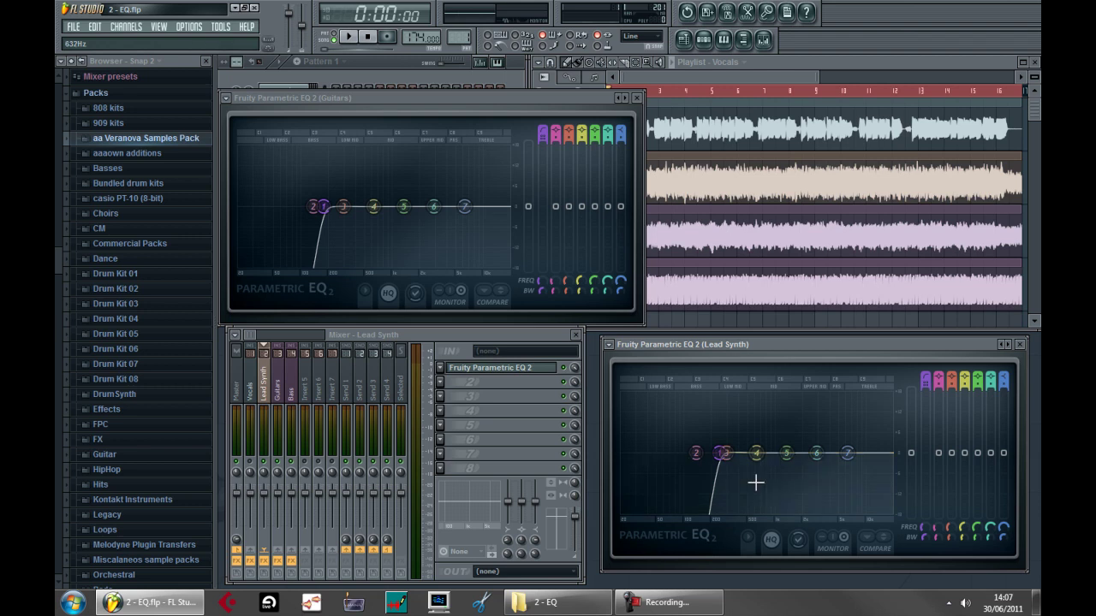
Try raising the Lead Synth's high-pass cutoff to about 799 Hz during playback, and return it to just below band 3.
key("space")
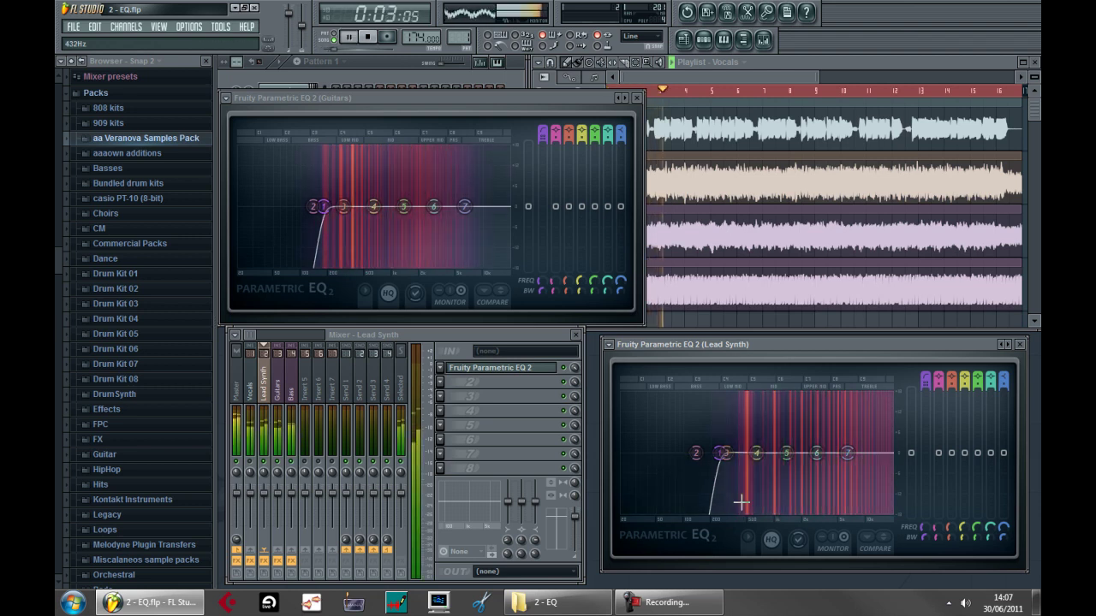
key("space")
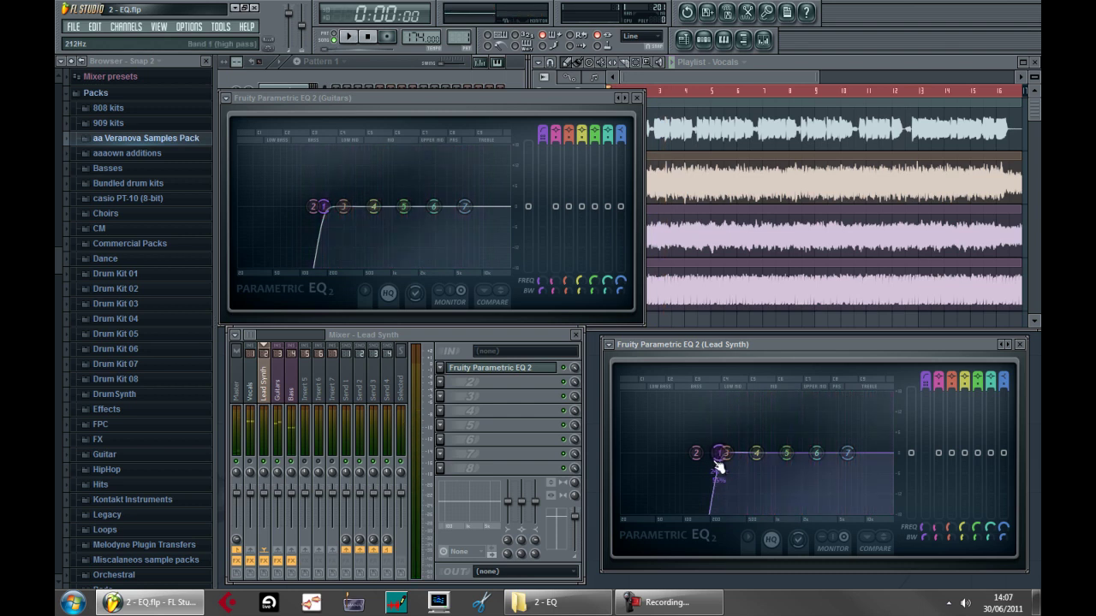
left_click(267, 470)
key("space")
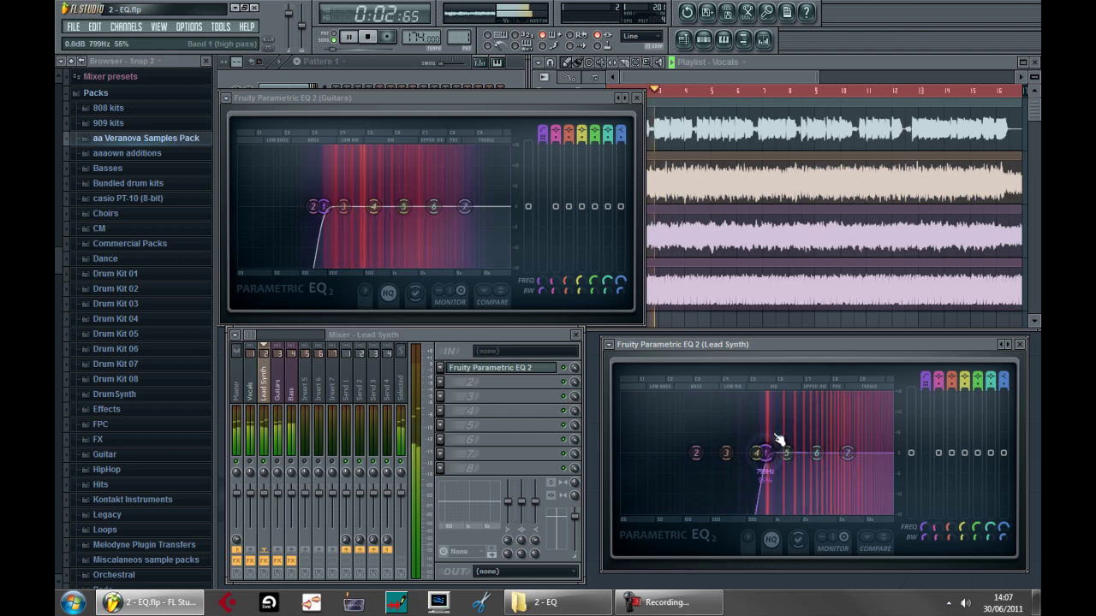
left_click_drag(779, 441, 726, 468)
key("space")
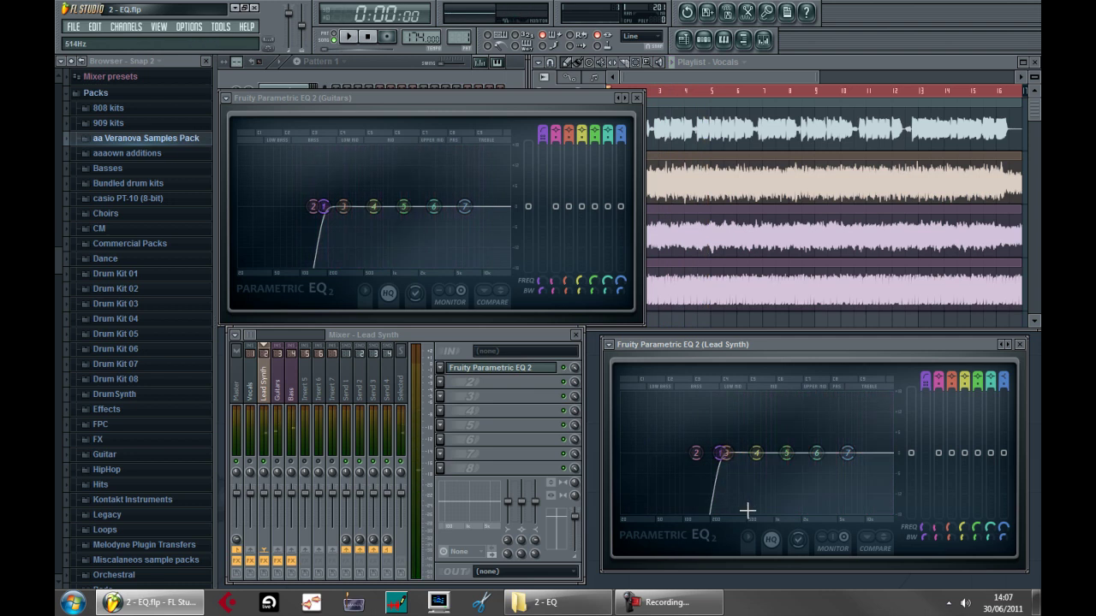
Show the channel rack and play the song twice to judge how the filtered Lead Synth sits in the mix.
key("F6")
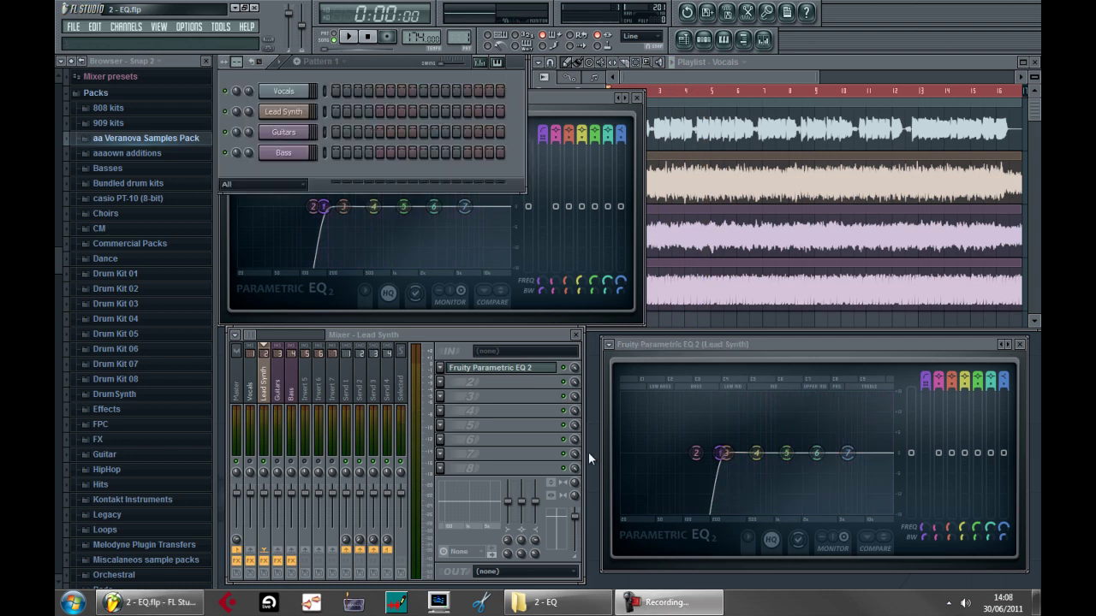
left_click(272, 469)
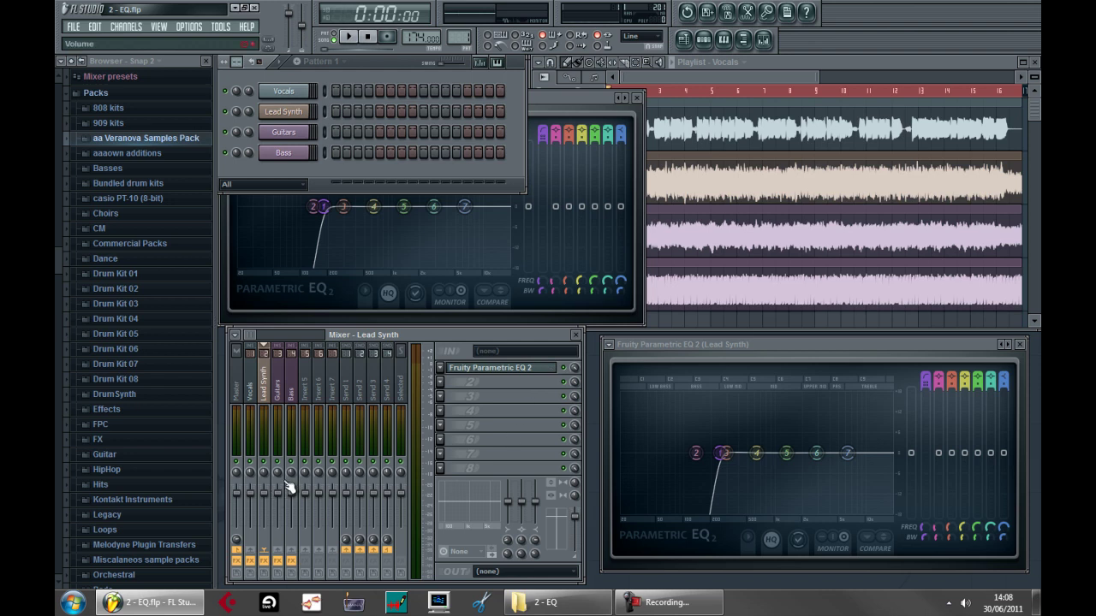
key("space")
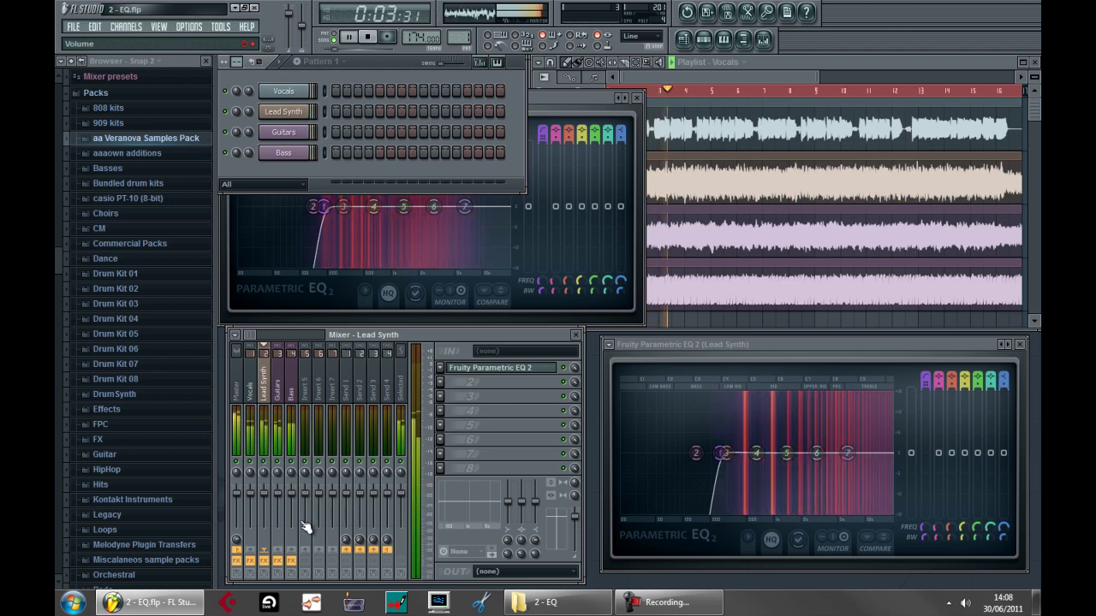
key("space")
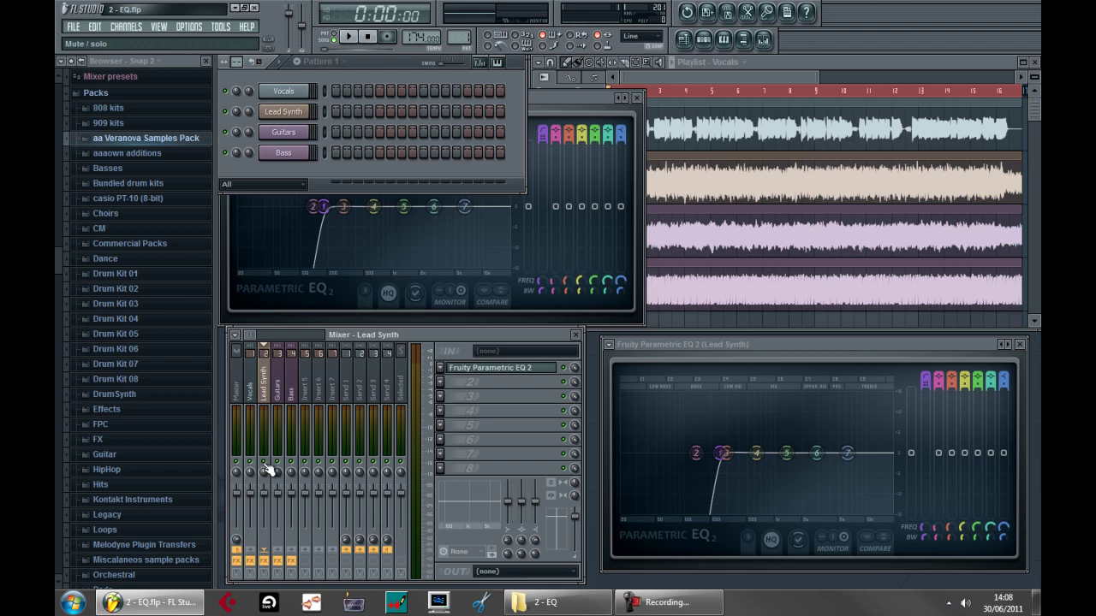
key("space")
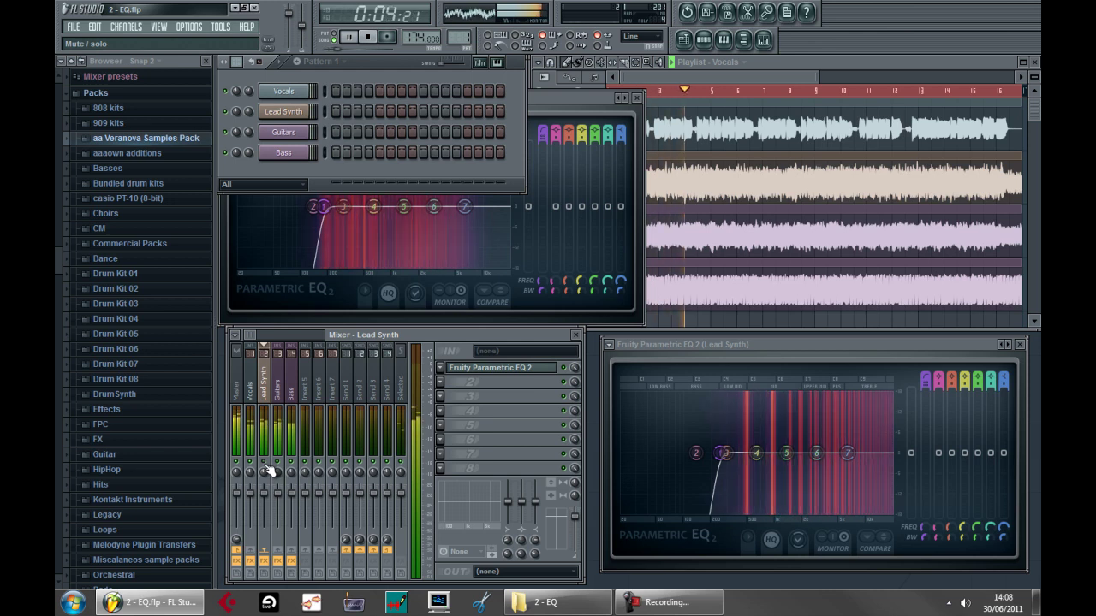
key("space")
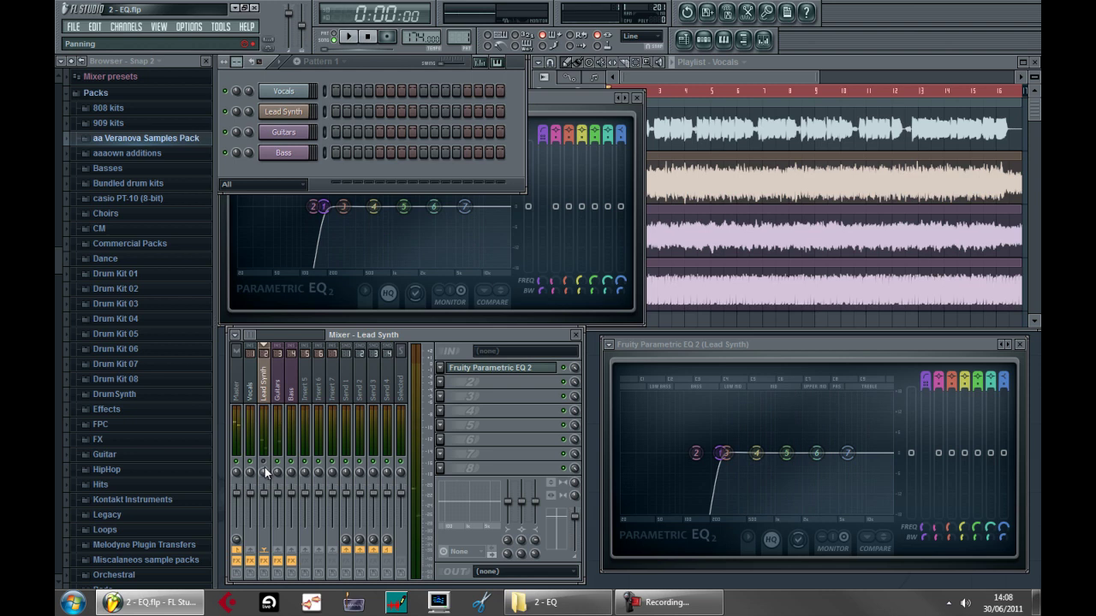
Open the Master track's parametric EQ beside the mixer and close the Lead Synth and Guitars EQs.
left_click(237, 376)
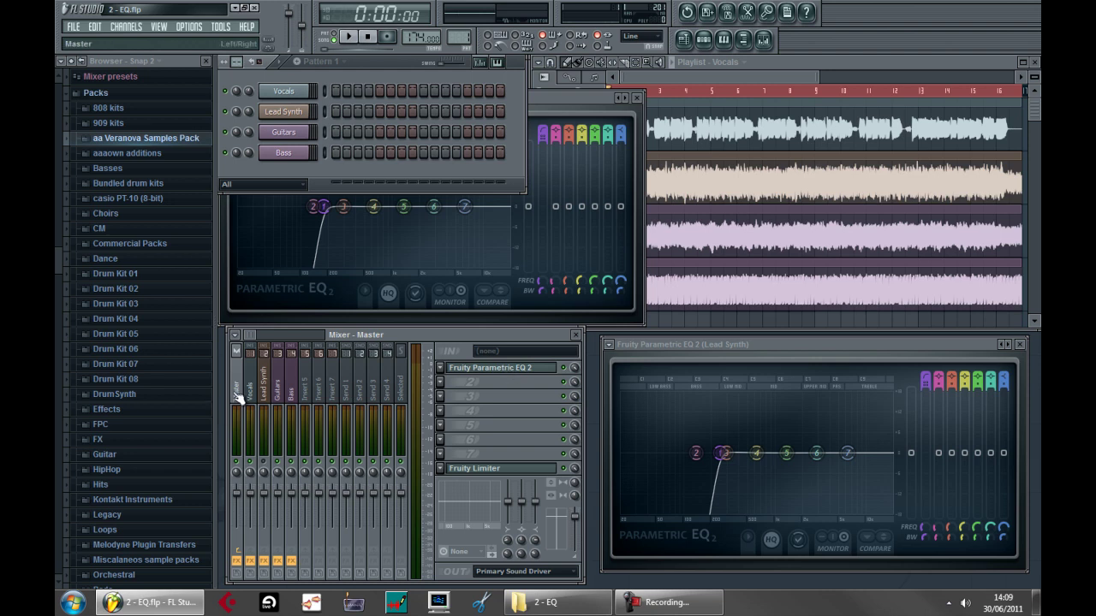
left_click(505, 372)
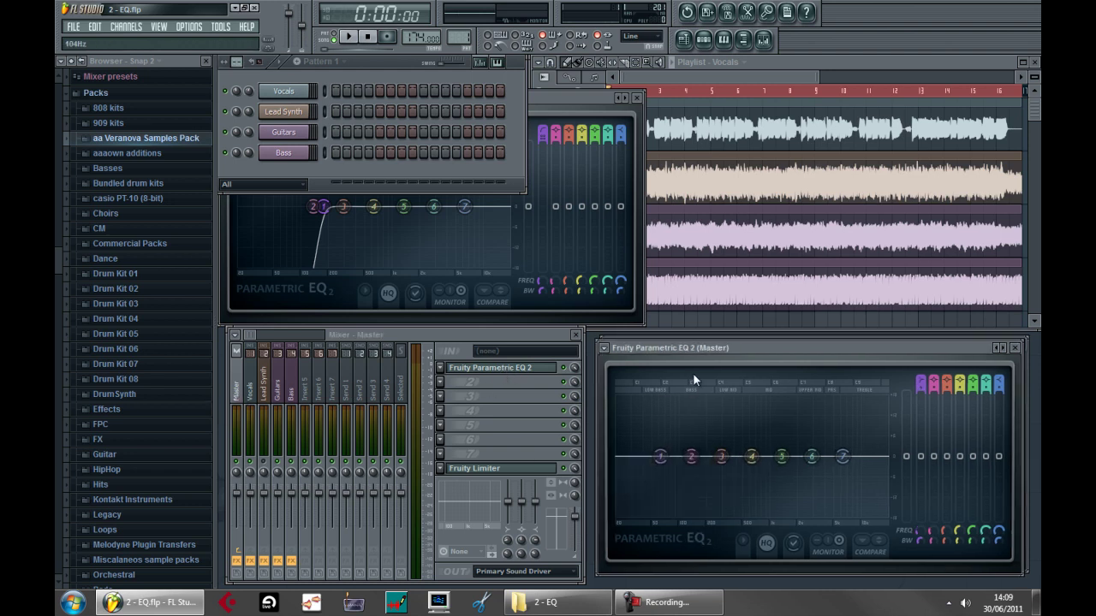
left_click(1019, 344)
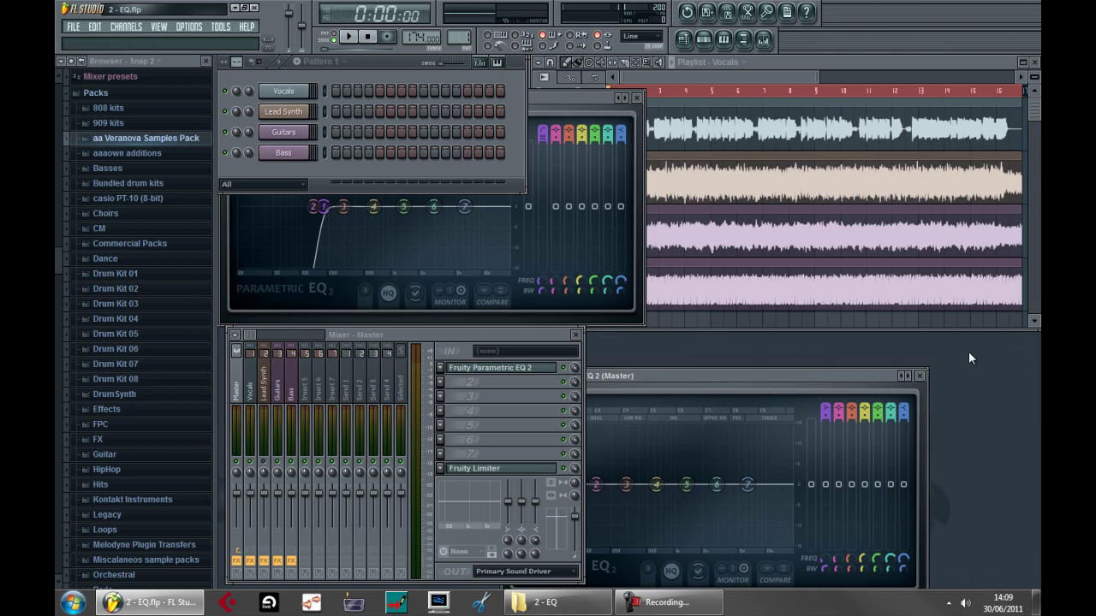
left_click(636, 98)
left_click_drag(757, 378, 863, 348)
Change band 3 of the Master EQ to a band-pass filter and lower its frequency to between bands 1 and 2.
left_click_drag(957, 379, 945, 417)
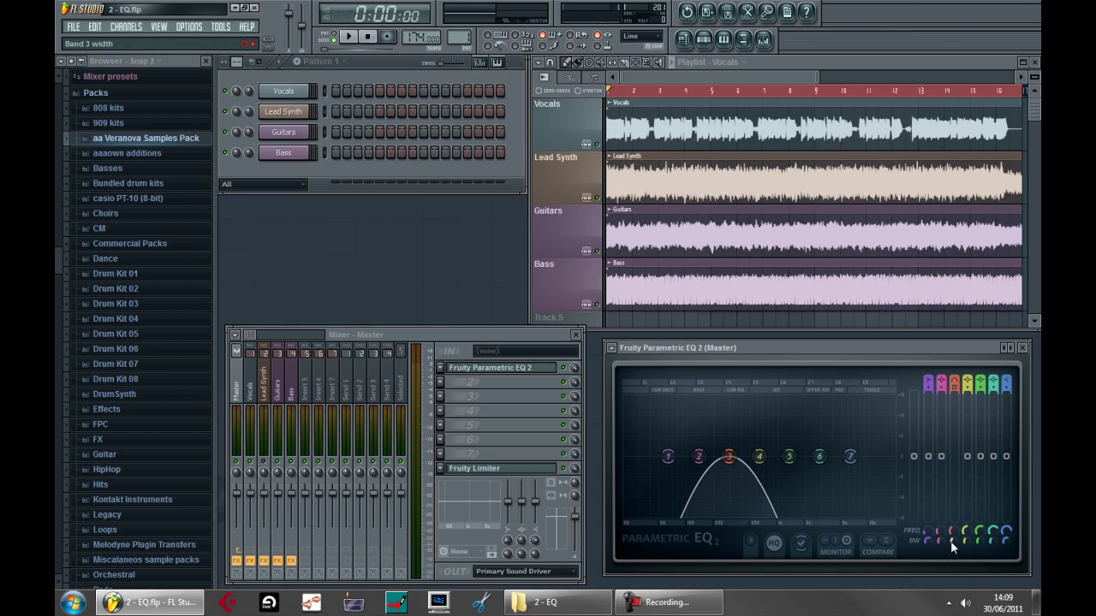
left_click_drag(957, 537, 894, 599)
left_click_drag(907, 38, 856, 592)
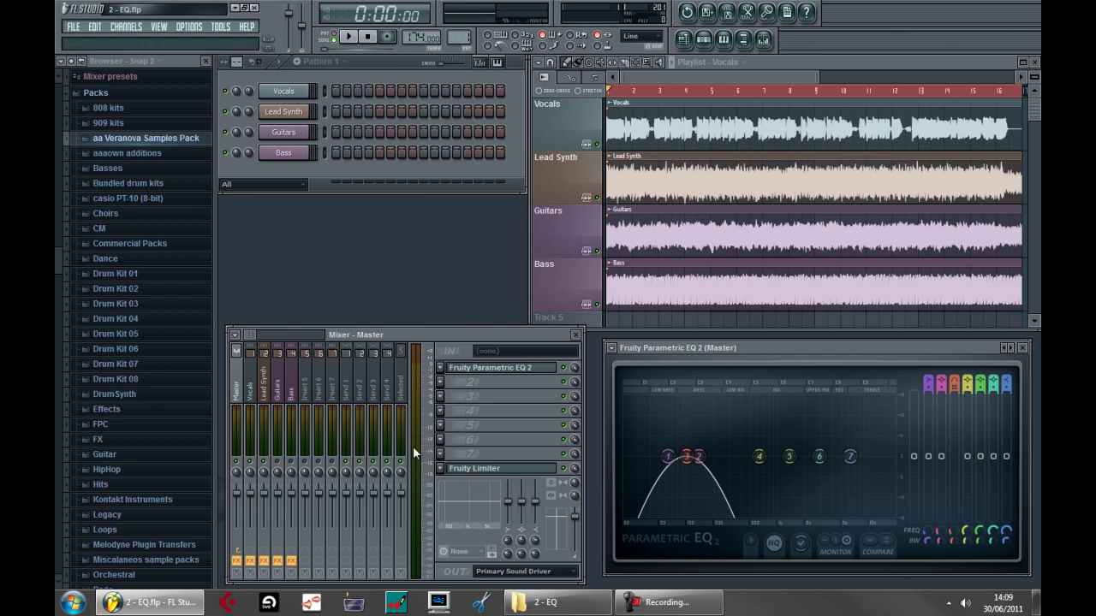
Sweep the Master EQ's band-pass filter upward while the song plays, and set it to about 2282 Hz with a 30% bandwidth.
key("space")
left_click_drag(686, 462, 849, 384)
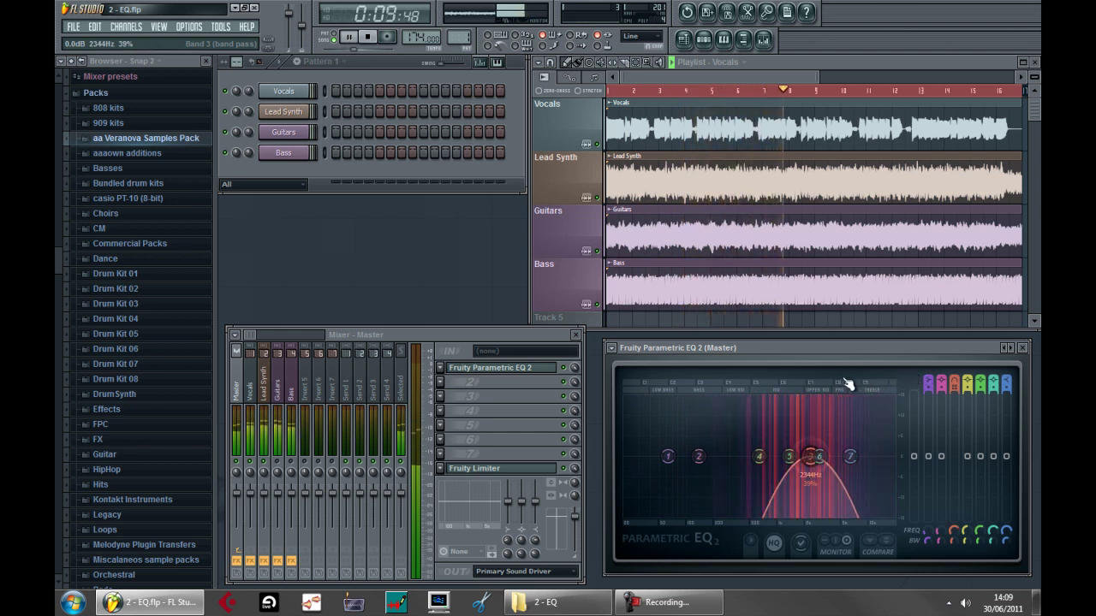
key("space")
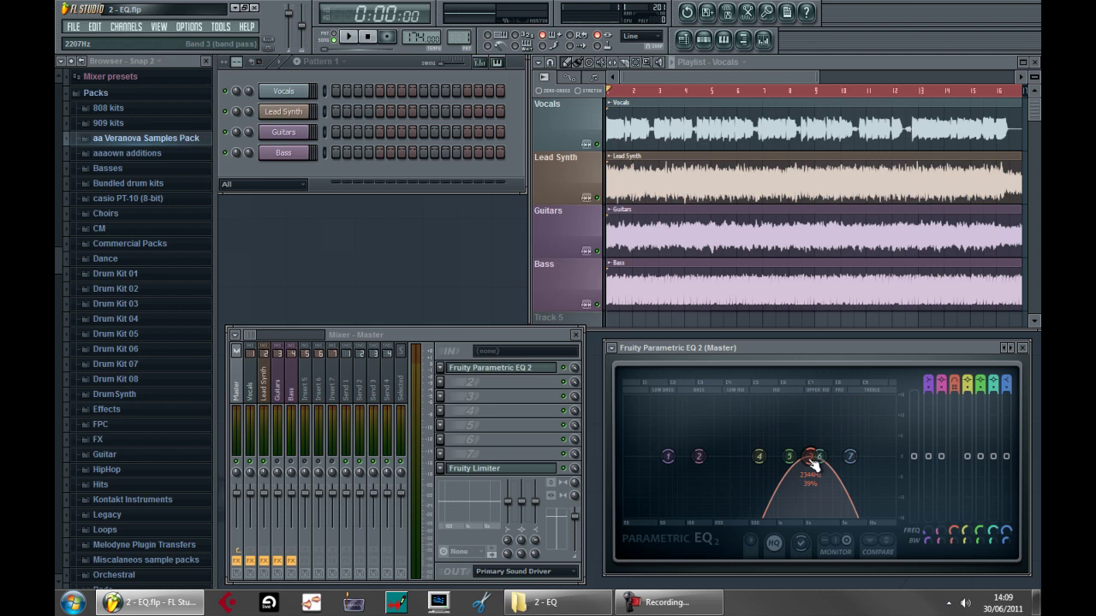
mouse_move(950, 537)
left_mouse_down()
mouse_move(955, 555)
mouse_move(933, 537)
left_mouse_up()
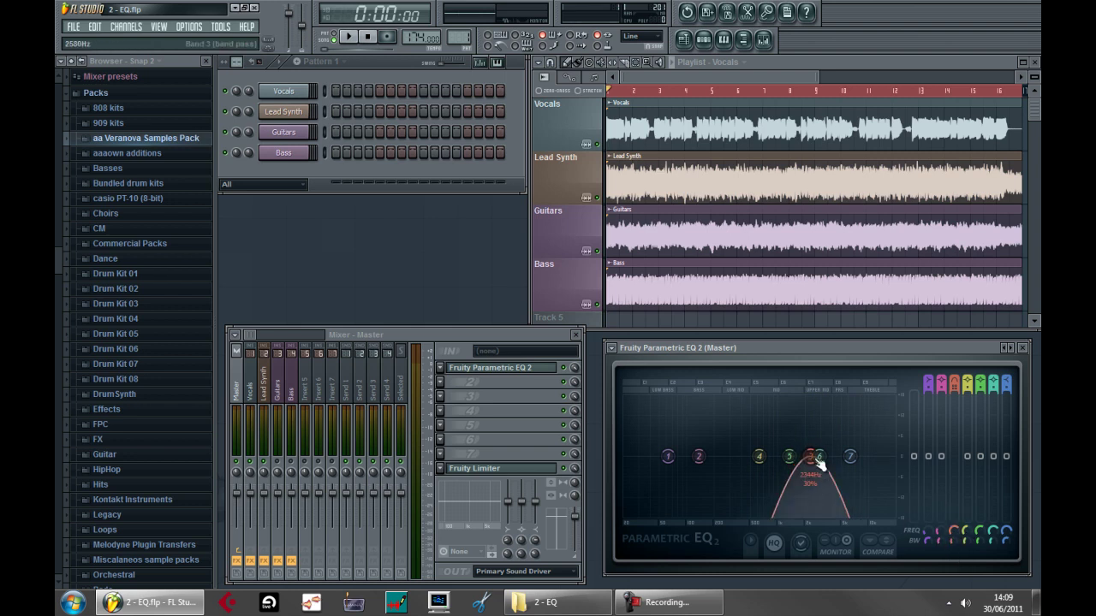
mouse_move(814, 470)
left_mouse_down()
mouse_move(813, 459)
mouse_move(811, 485)
left_mouse_up()
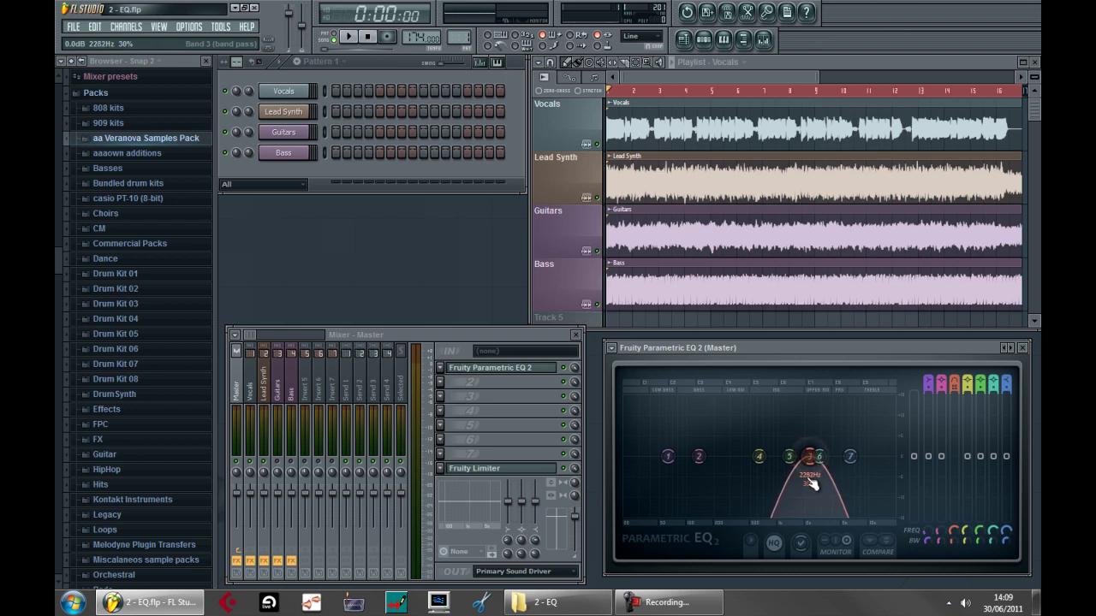
Open the Lead Synth EQ above the mixer and cut band 5 by about 5.4 dB at 2098 Hz with a 13% bandwidth.
left_click(263, 392)
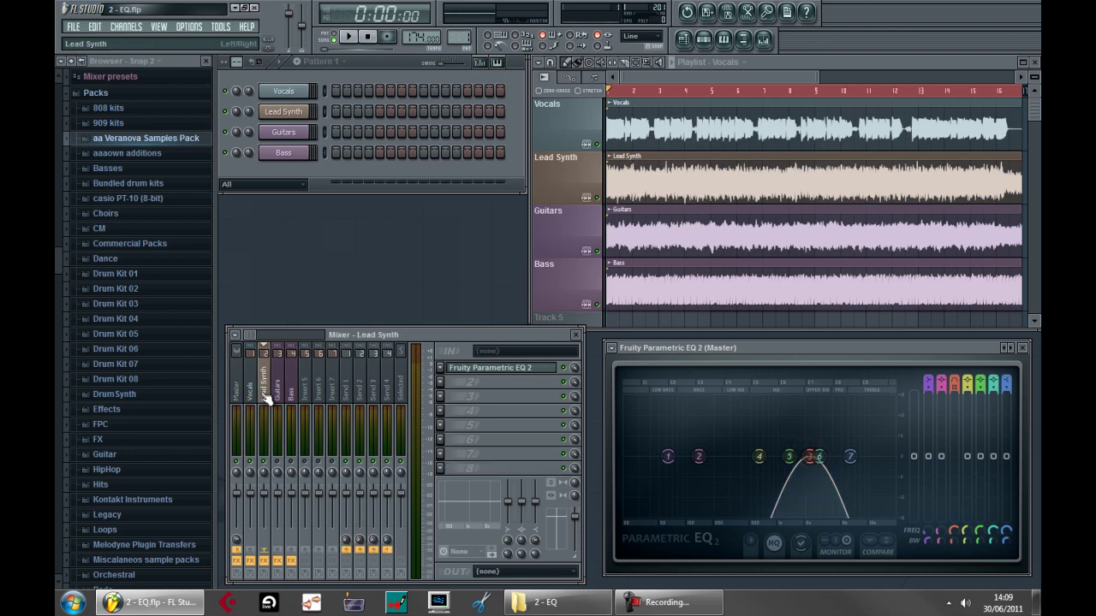
left_click(511, 381)
left_click_drag(806, 345, 443, 92)
left_click_drag(428, 203, 451, 245)
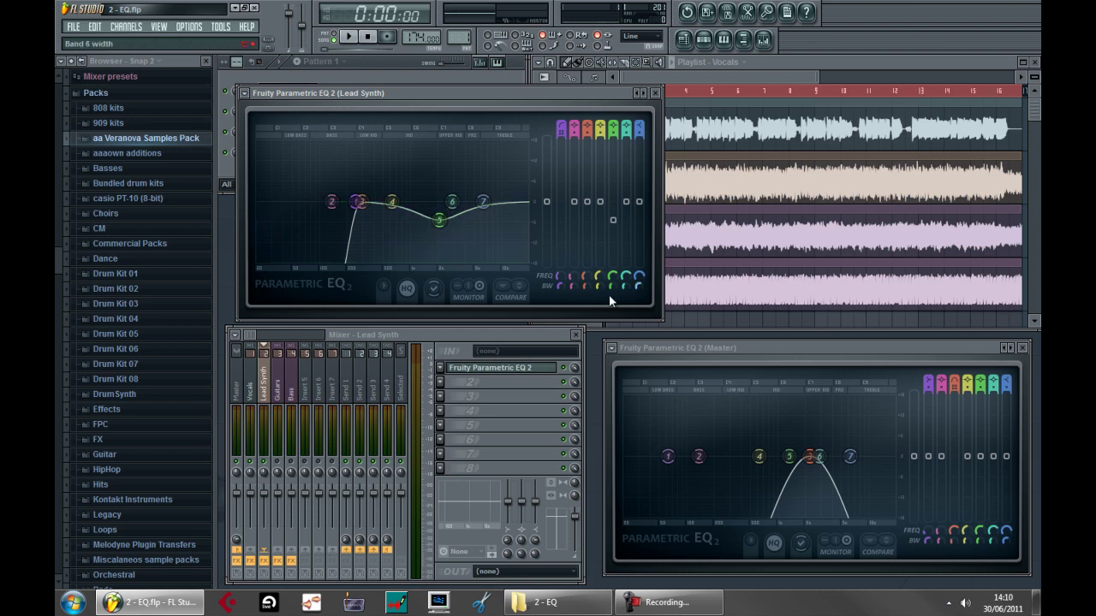
left_click_drag(612, 294, 611, 330)
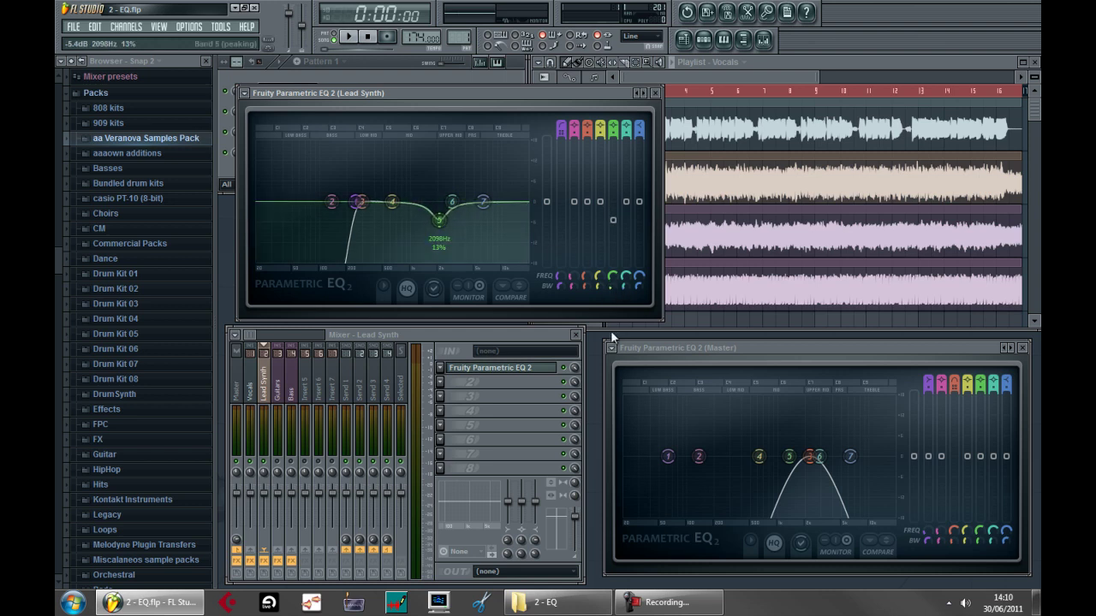
scroll(437, 214, "up", 3)
scroll(438, 219, "down", 3)
Play the song and shift the Lead Synth EQ's band 5 cut slightly higher, just below band 6, making it slightly shallower.
key("space")
left_click(258, 377)
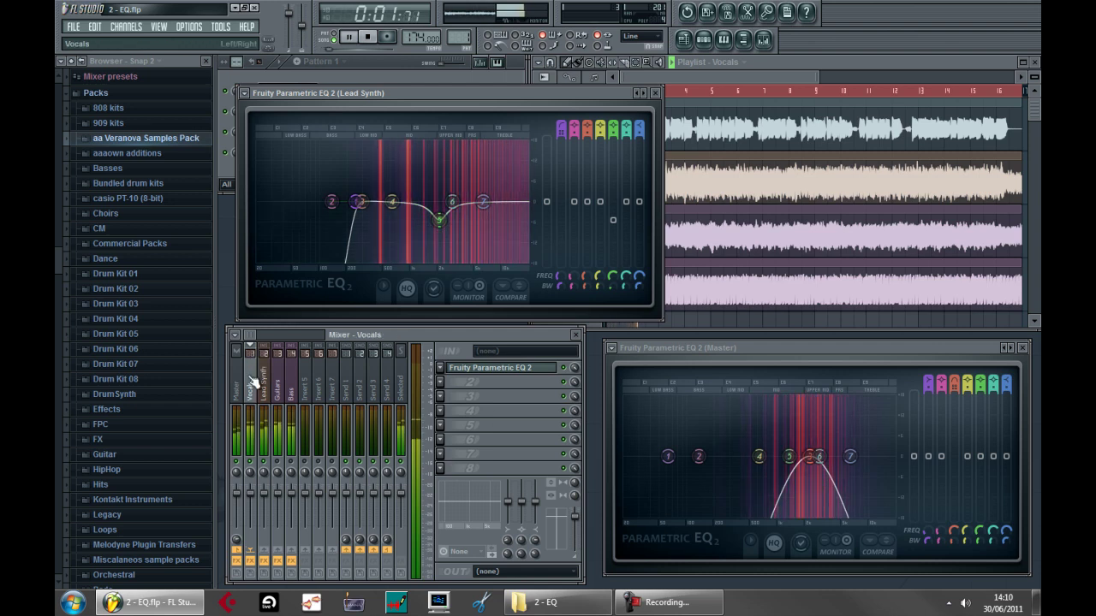
left_click(238, 381)
mouse_move(444, 234)
left_mouse_down()
mouse_move(434, 228)
mouse_move(455, 98)
mouse_move(451, 232)
mouse_move(455, 223)
left_mouse_up()
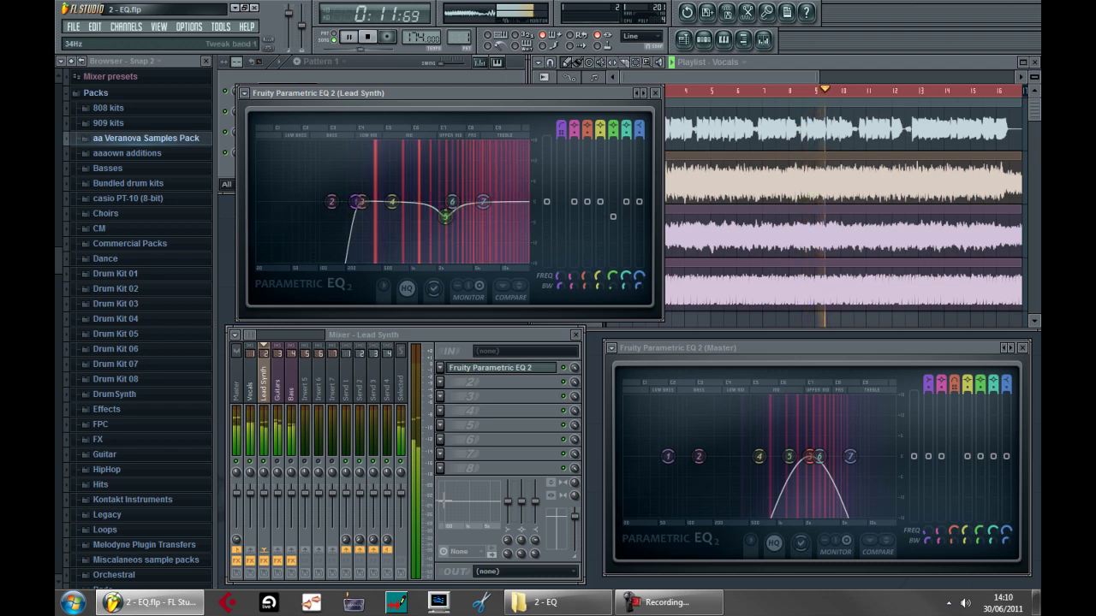
Replay the song from the start to judge the mix with the Lead Synth EQ's band 5 cut.
key("space")
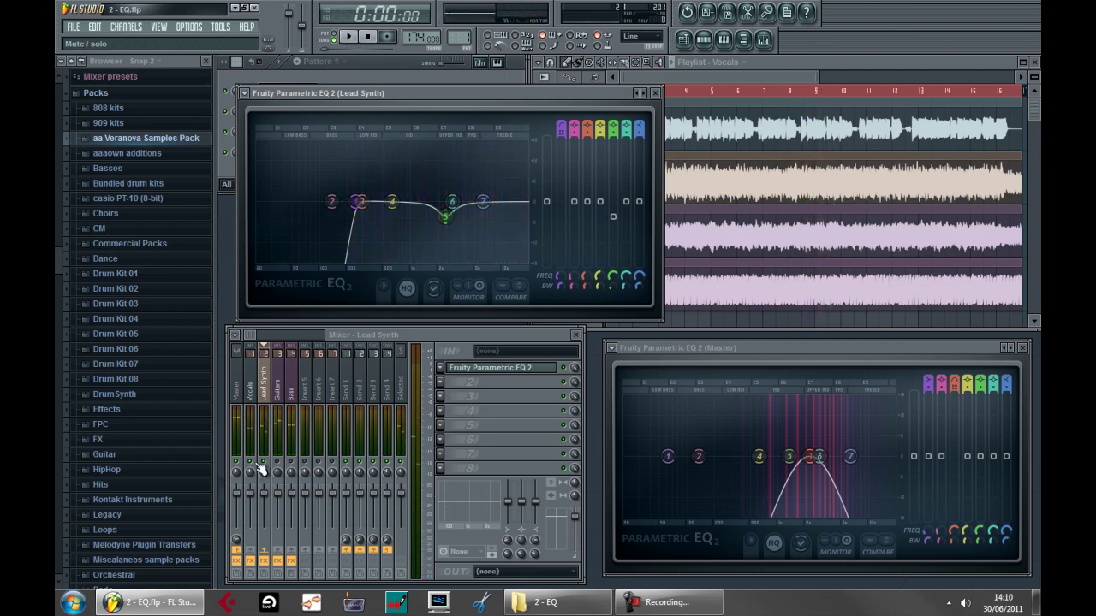
key("space")
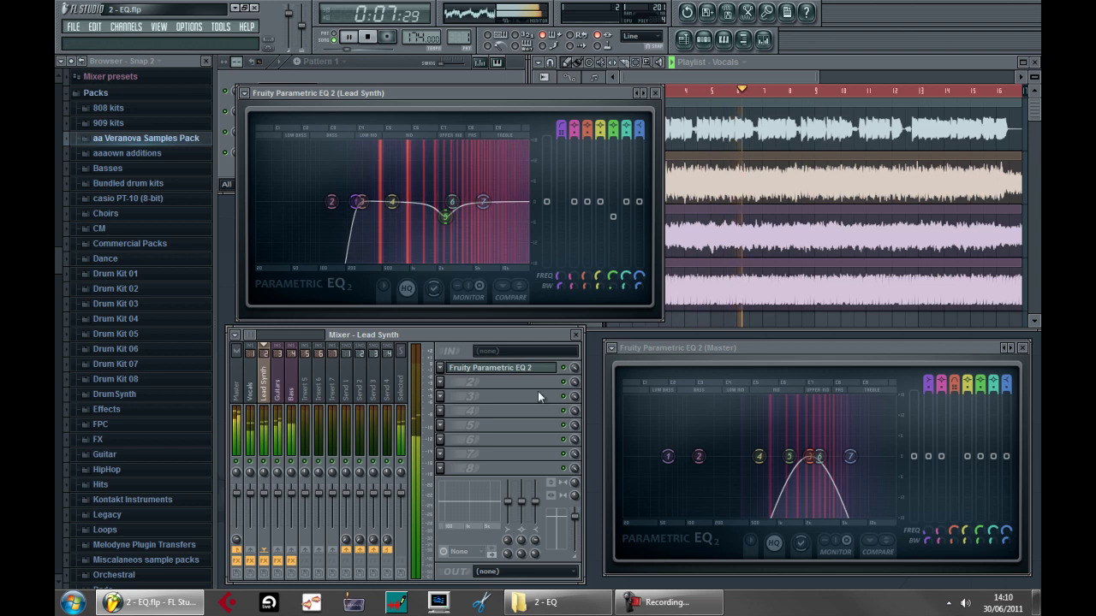
key("space")
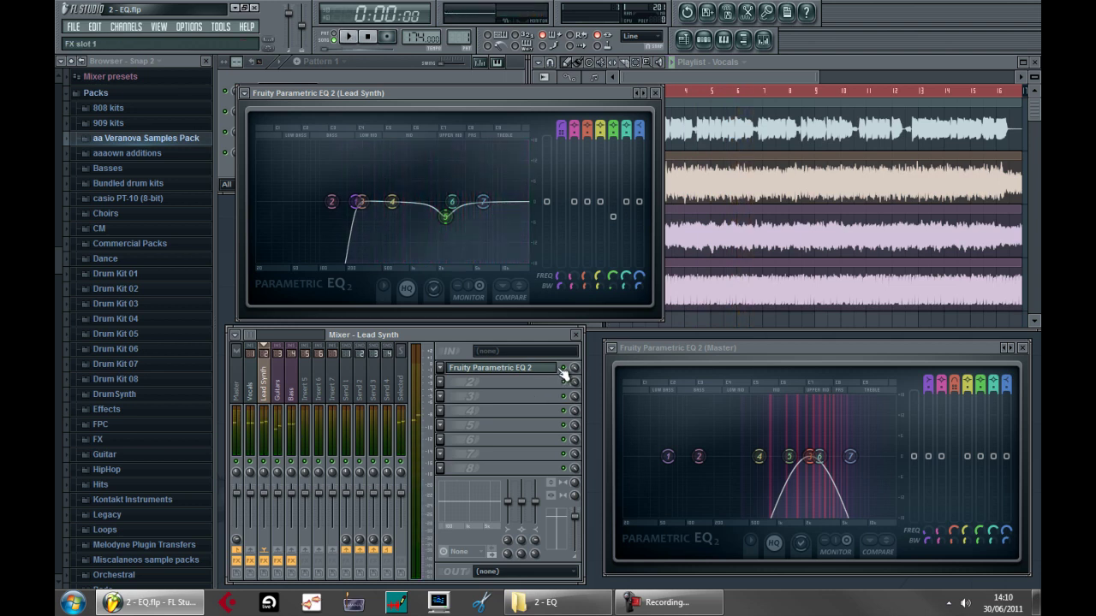
key("space")
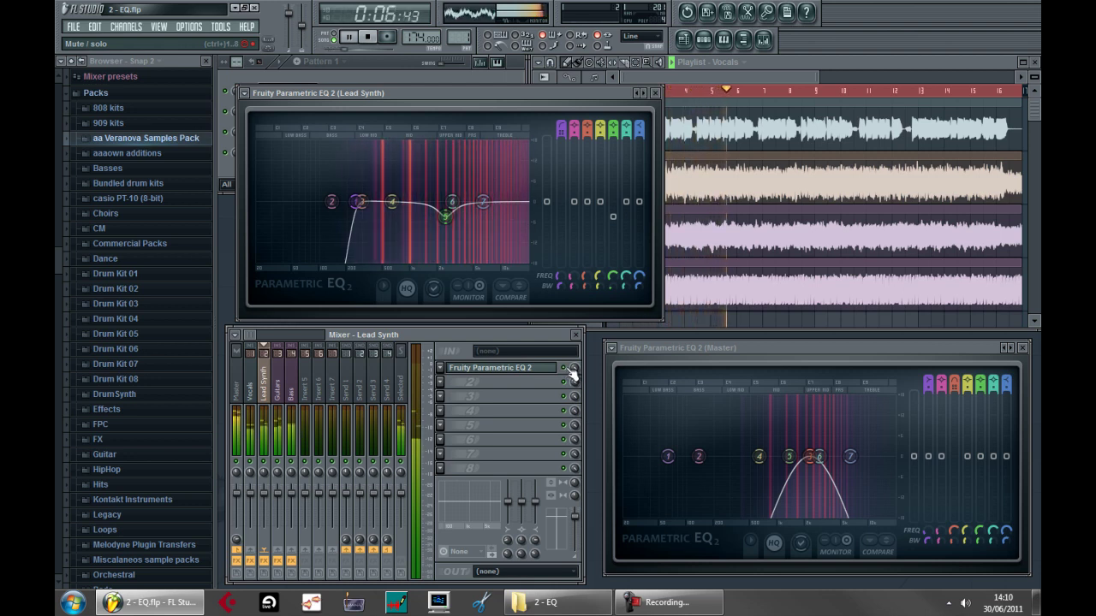
key("space")
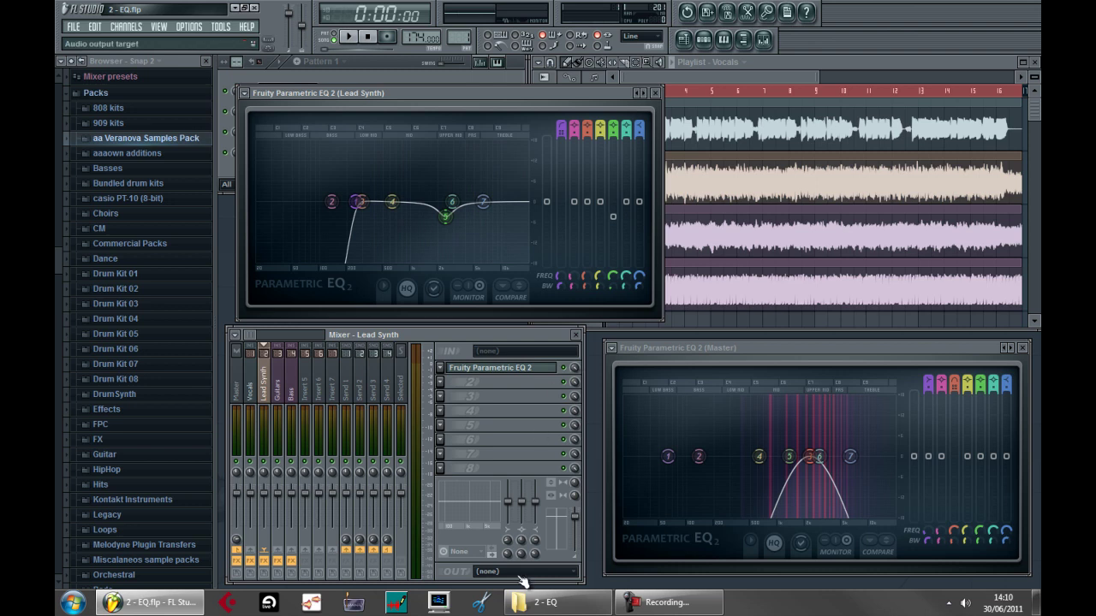
Select the Guitars mixer track, bring the playlist to the front, and play the song from the start.
key("Right")
left_click(743, 325)
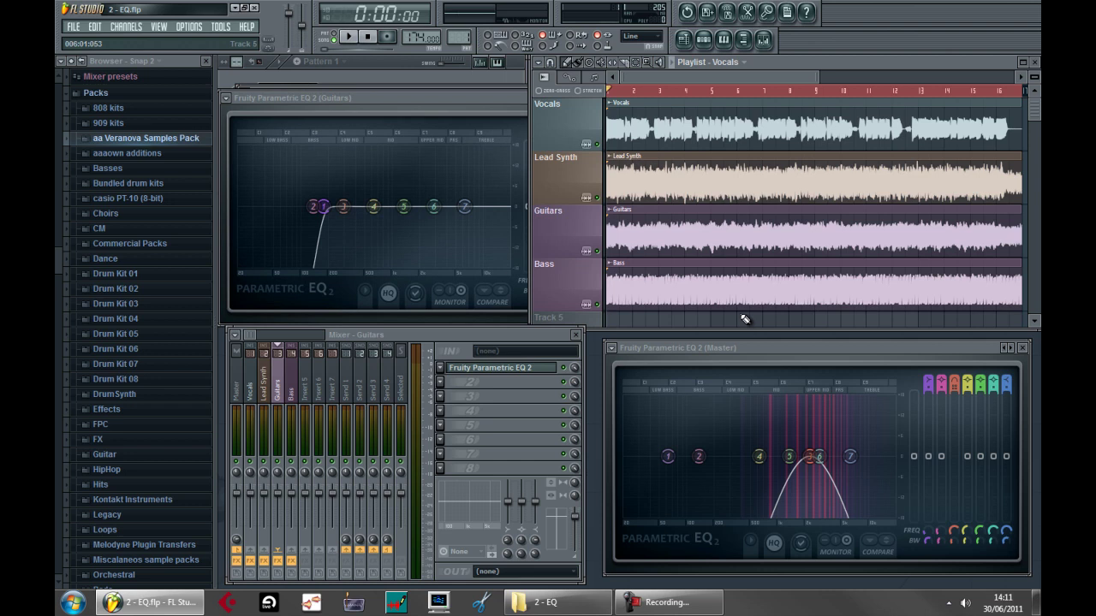
key("space")
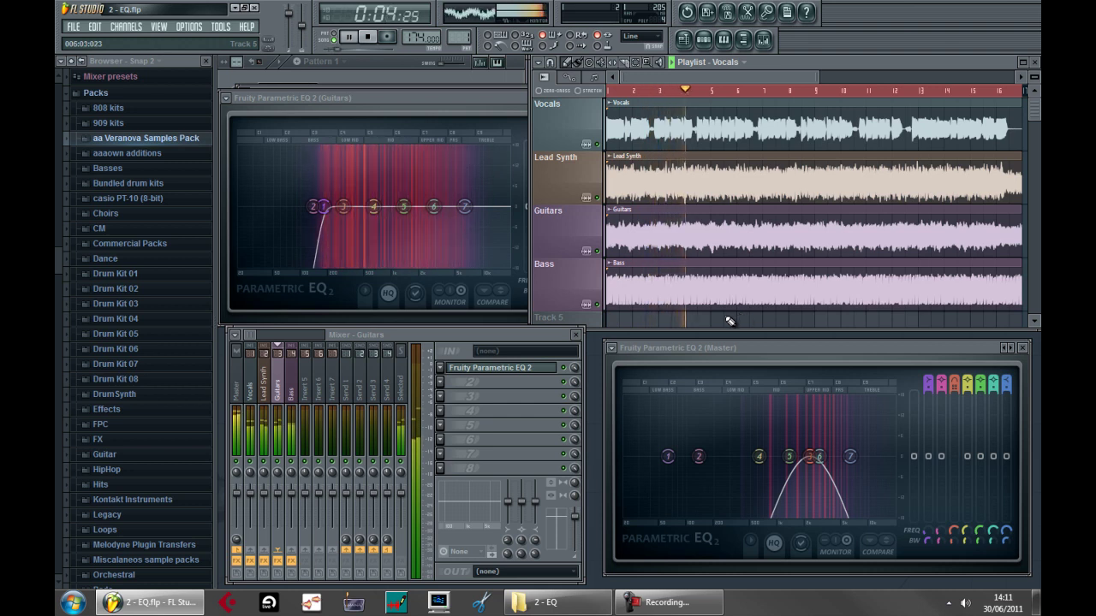
key("space")
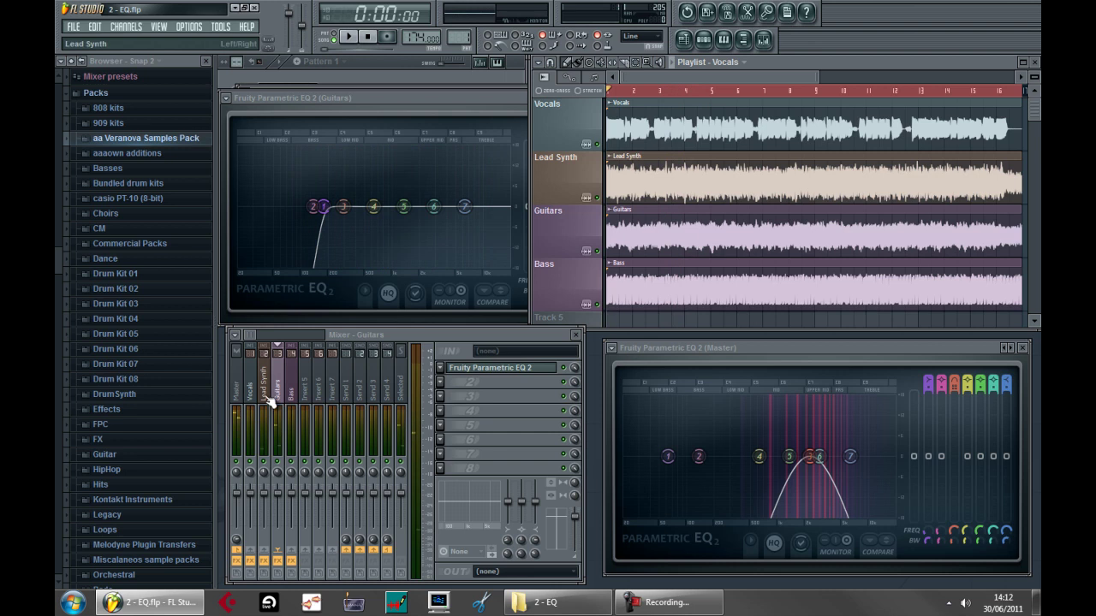
Lower the Master EQ's band 3 band-pass filter to about 274 Hz, sweep it upward while the song plays, and settle it just above band 6.
left_click(237, 395)
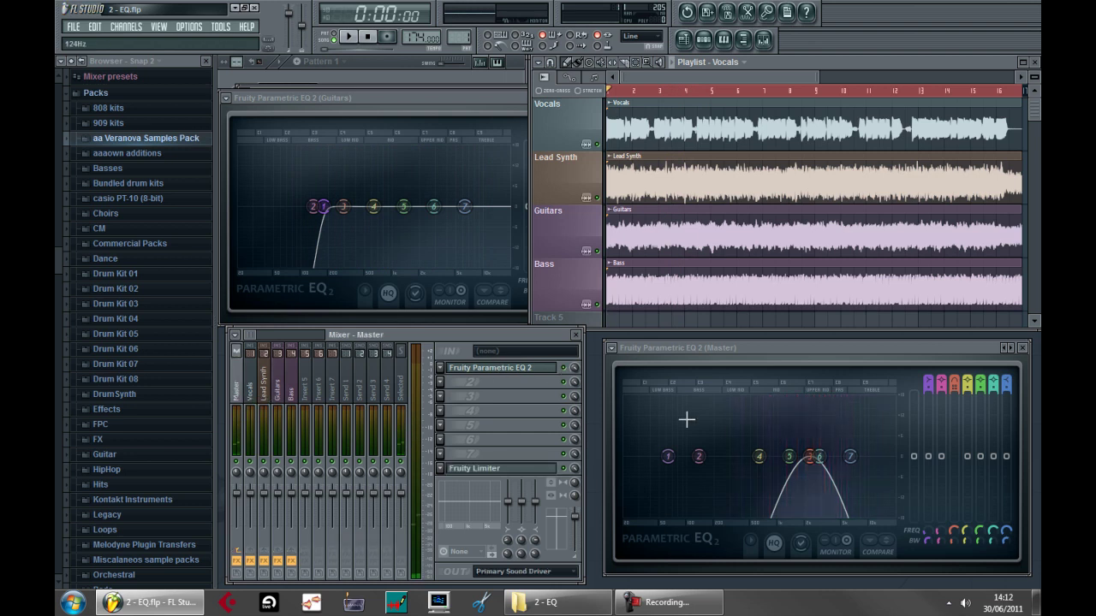
mouse_move(808, 457)
left_click_drag(815, 459, 703, 465)
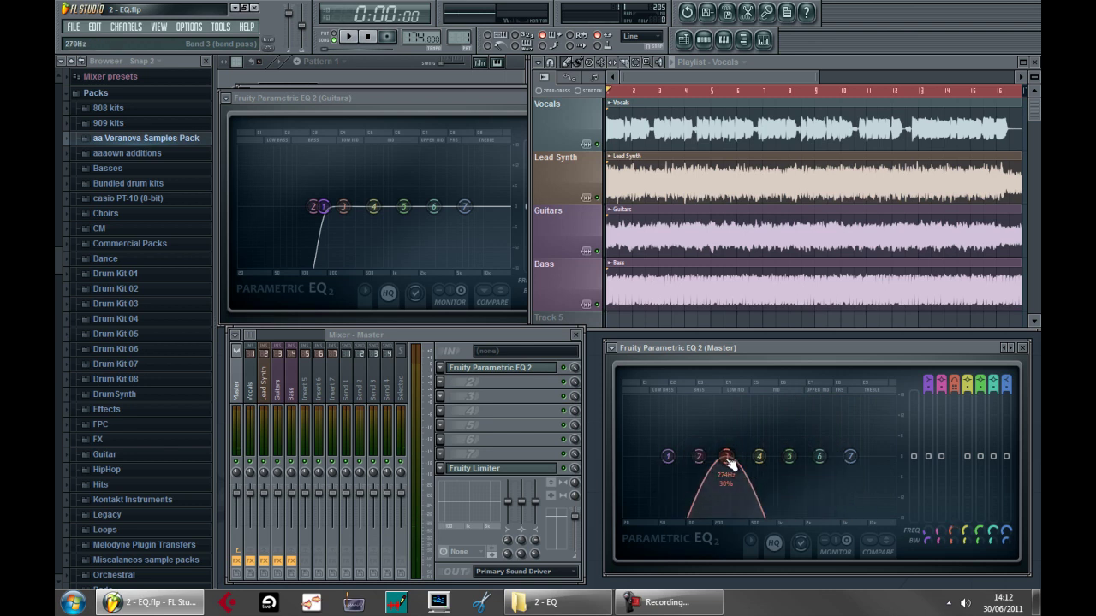
key("space")
left_click_drag(728, 463, 856, 440)
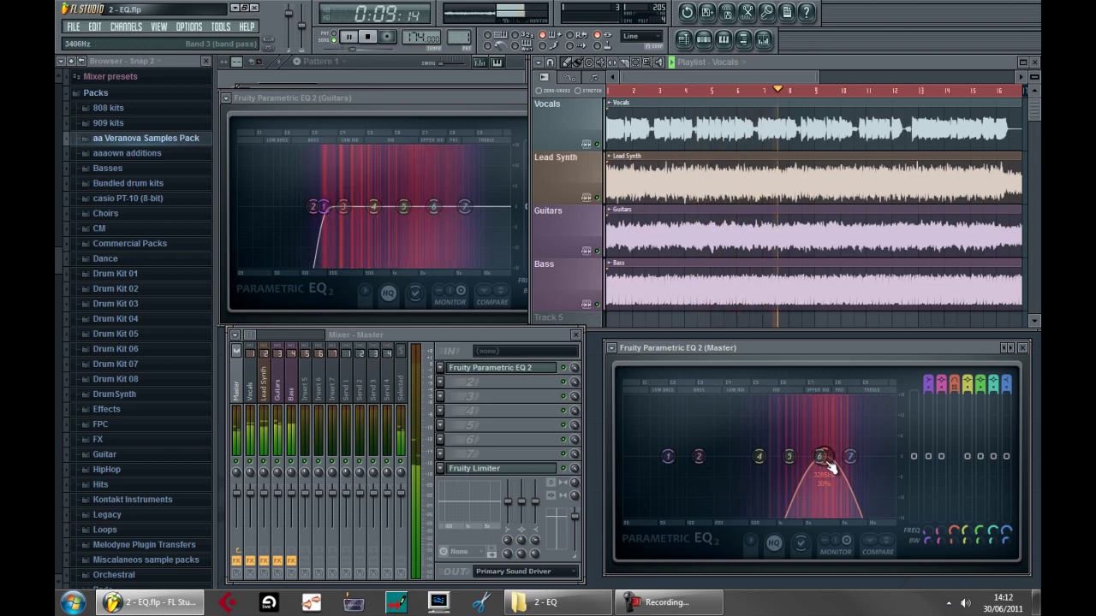
key("space")
mouse_move(829, 467)
left_mouse_down()
mouse_move(826, 501)
mouse_move(831, 484)
mouse_move(788, 466)
mouse_move(822, 460)
left_mouse_up()
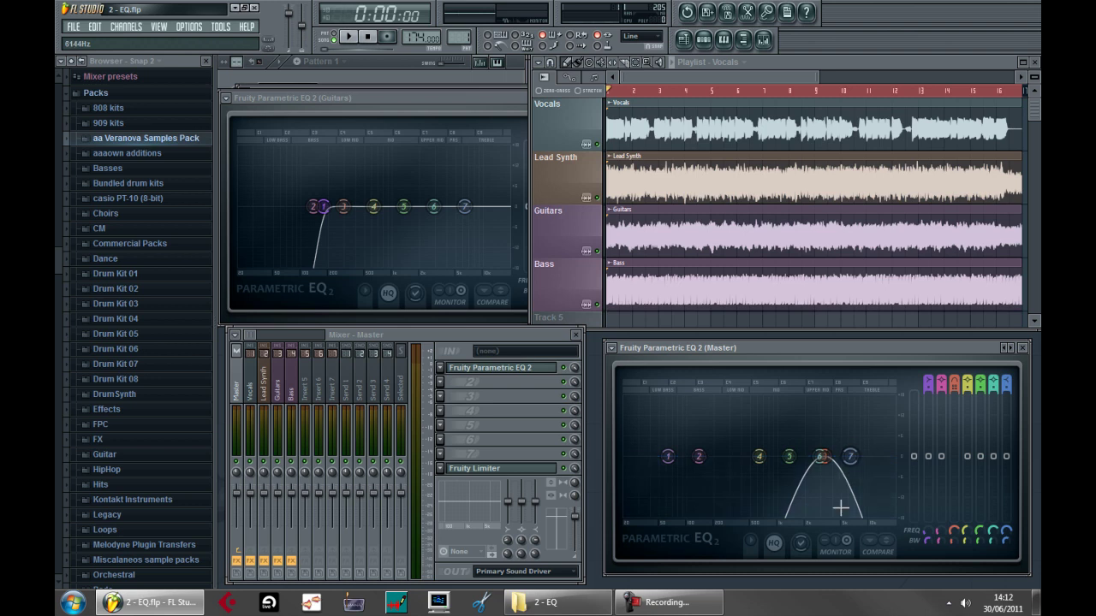
mouse_move(827, 457)
left_mouse_down()
mouse_move(698, 478)
mouse_move(729, 486)
mouse_move(840, 466)
mouse_move(799, 469)
mouse_move(839, 470)
mouse_move(822, 471)
left_mouse_up()
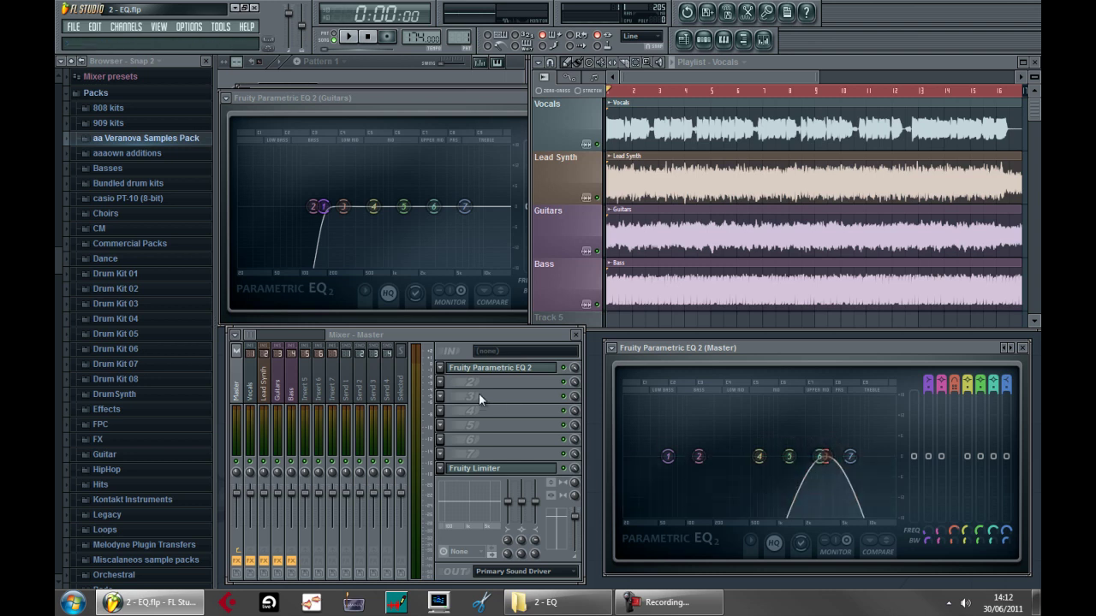
Place the Guitars EQ above the mixer and cut its band 7 high shelf by about 5.4 dB at 2238 Hz during playback.
left_click_drag(366, 109, 412, 108)
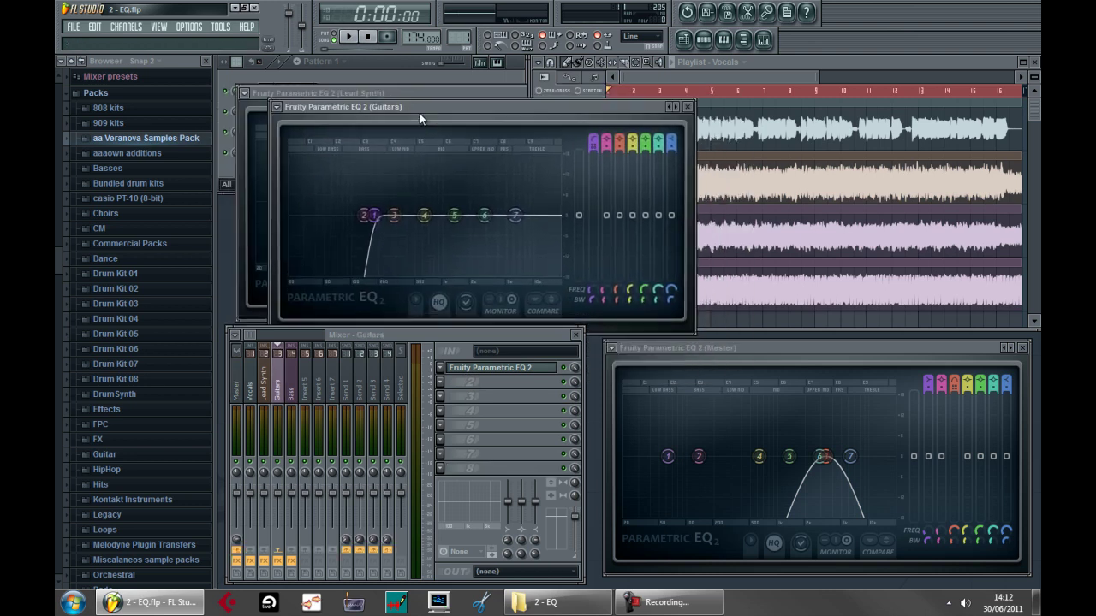
left_click_drag(524, 227, 479, 245)
key("space")
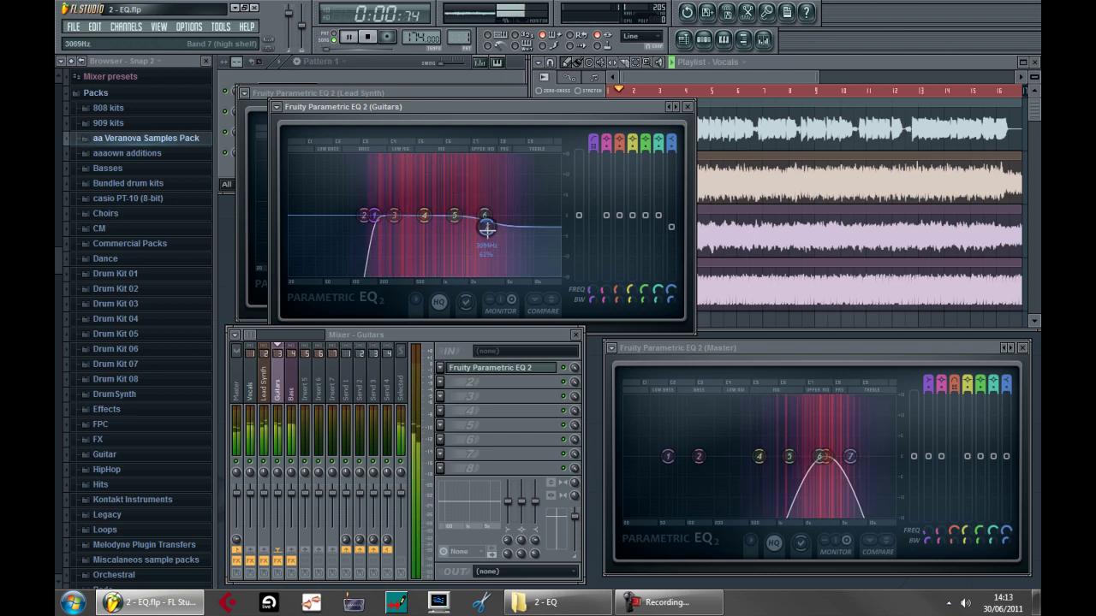
left_click(234, 390)
mouse_move(485, 228)
left_mouse_down()
mouse_move(472, 246)
mouse_move(472, 236)
mouse_move(476, 248)
left_mouse_up()
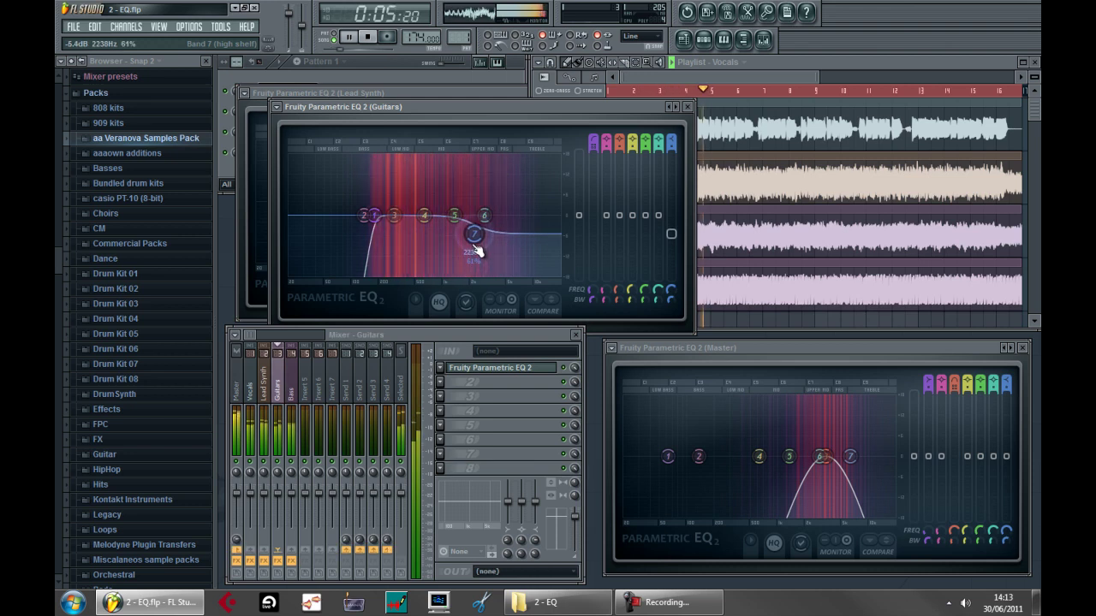
Compare the mix using the Guitars EQ's on/off switch, and ease its band 7 high shelf to about -4.9 dB at 2394 Hz.
left_click(567, 369)
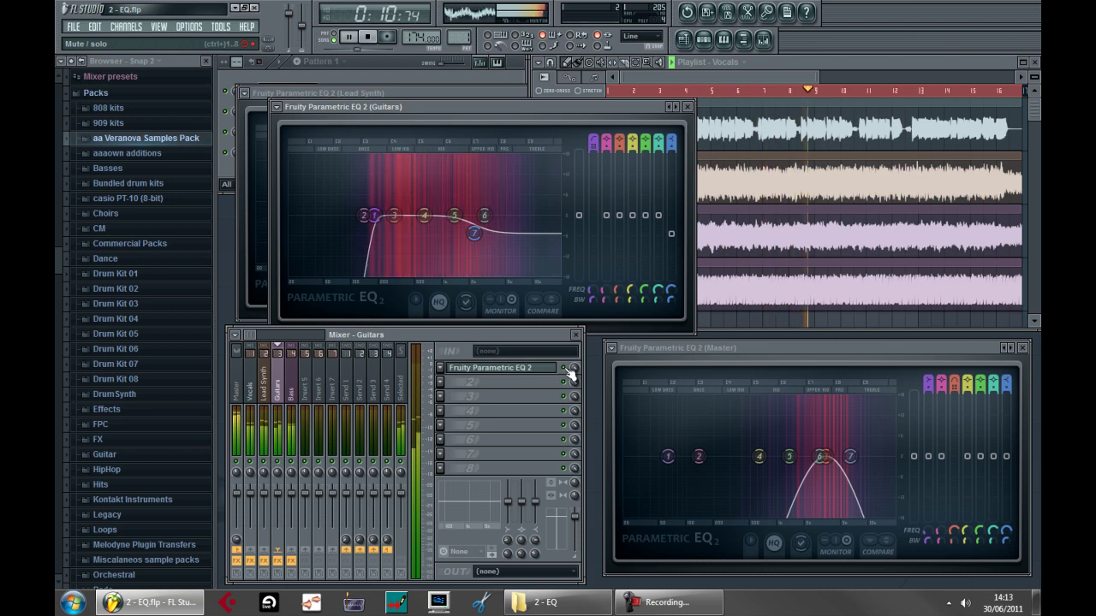
left_click(479, 237)
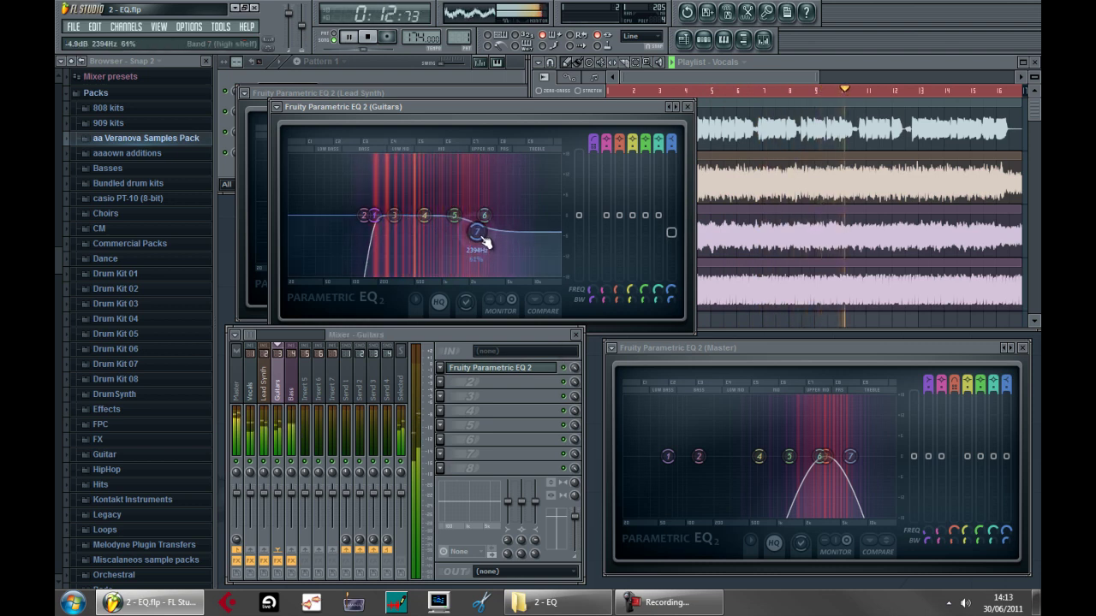
key("space")
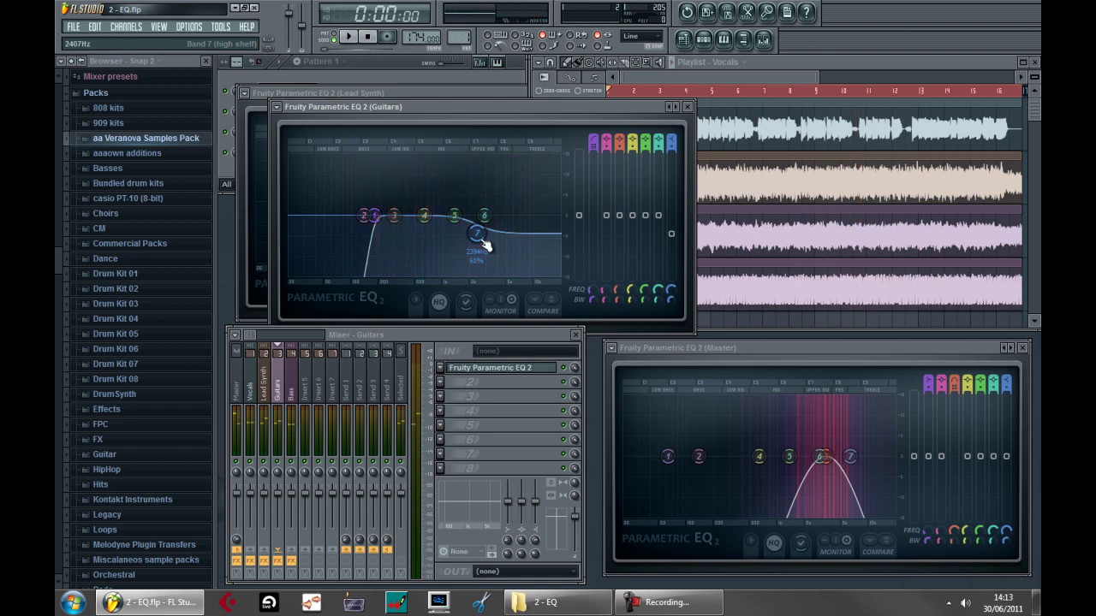